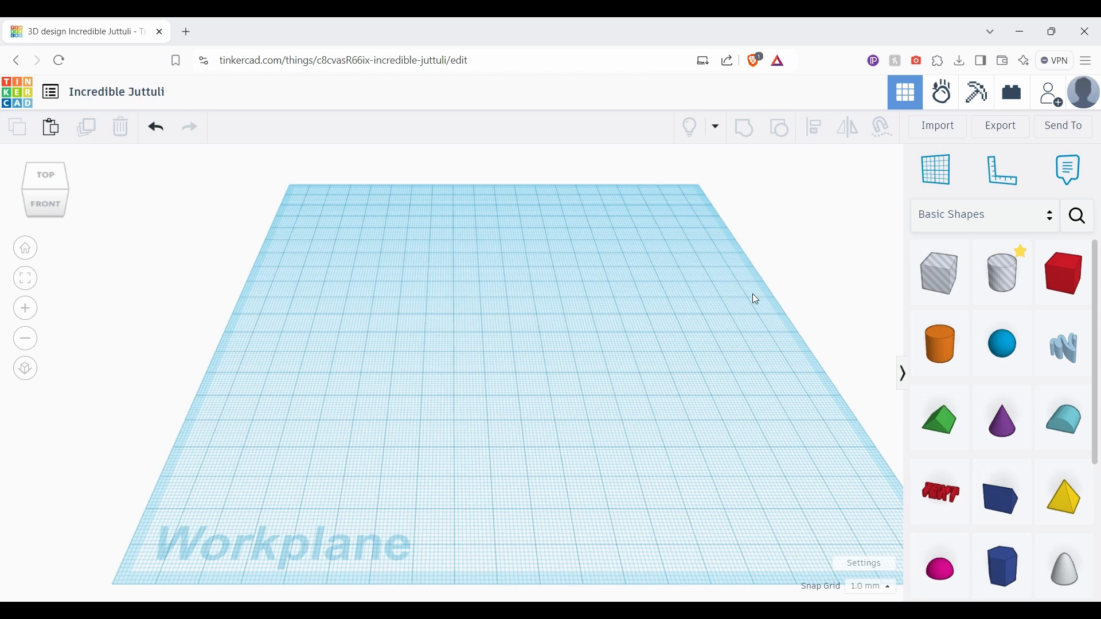
Step: Place a cylinder on the workplane and reshape it into a flat oval about 50 mm wide, 21 mm deep and 3 mm high
left_click(966, 374)
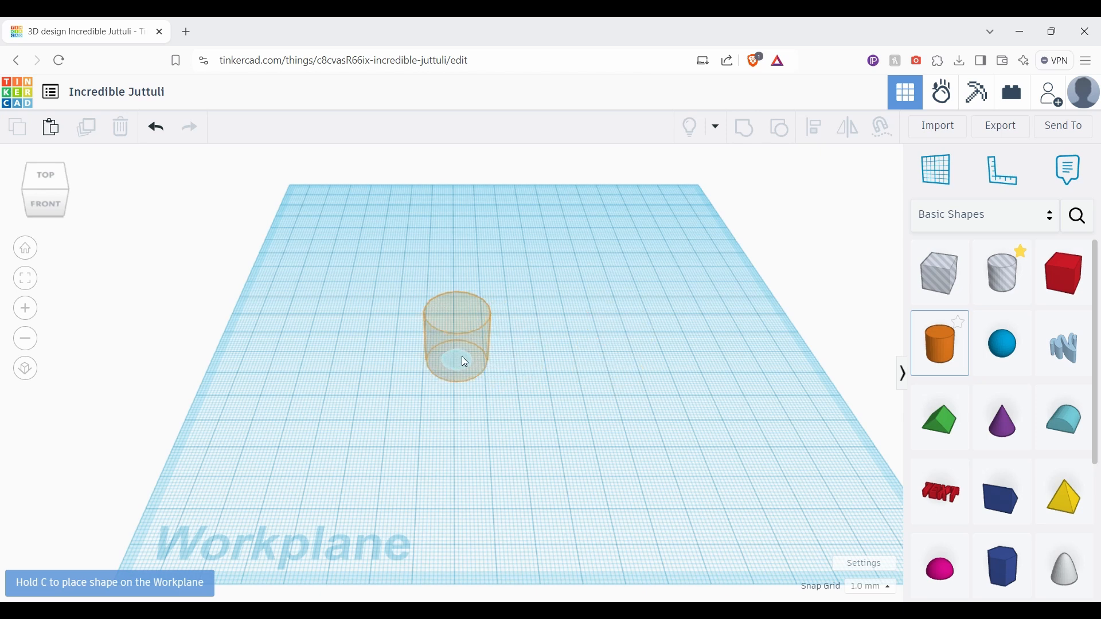
left_click(522, 373)
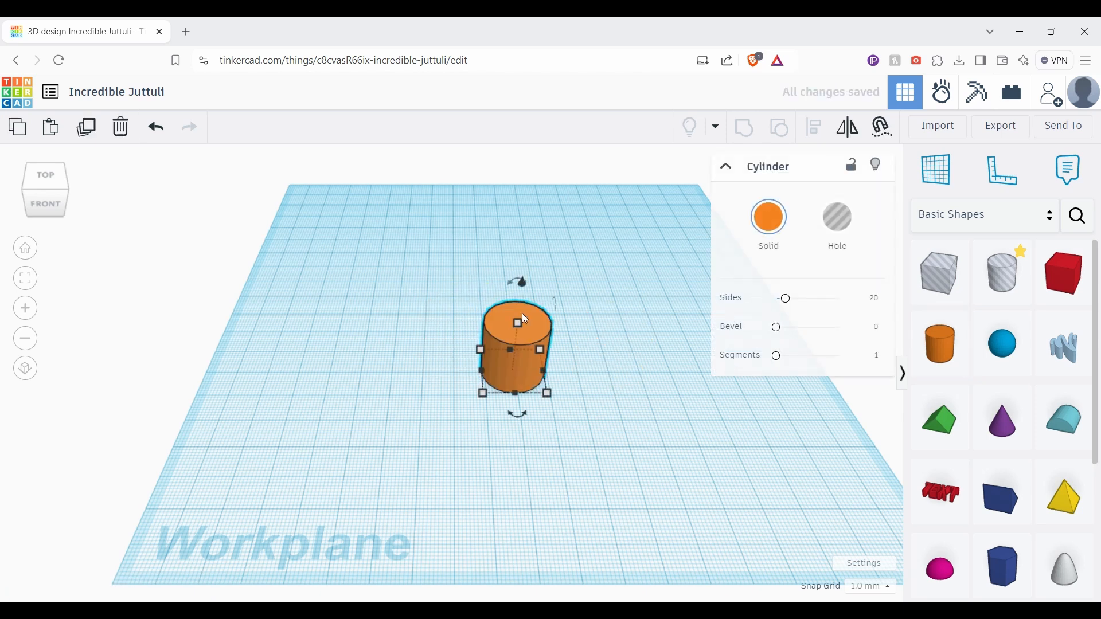
left_click_drag(518, 322, 638, 380)
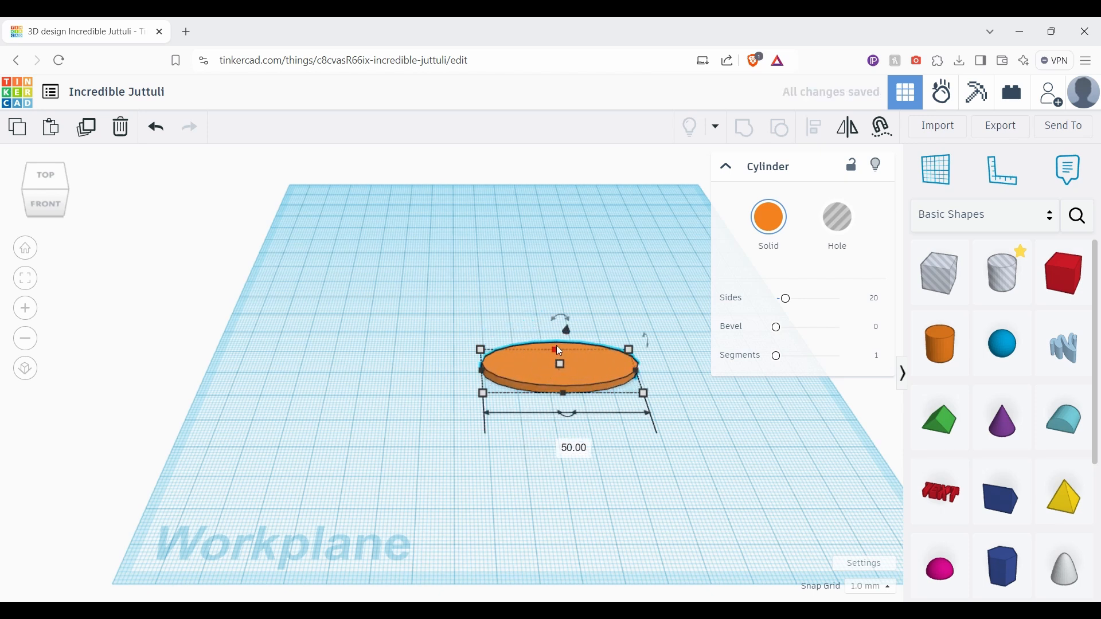
left_click_drag(561, 351, 569, 414)
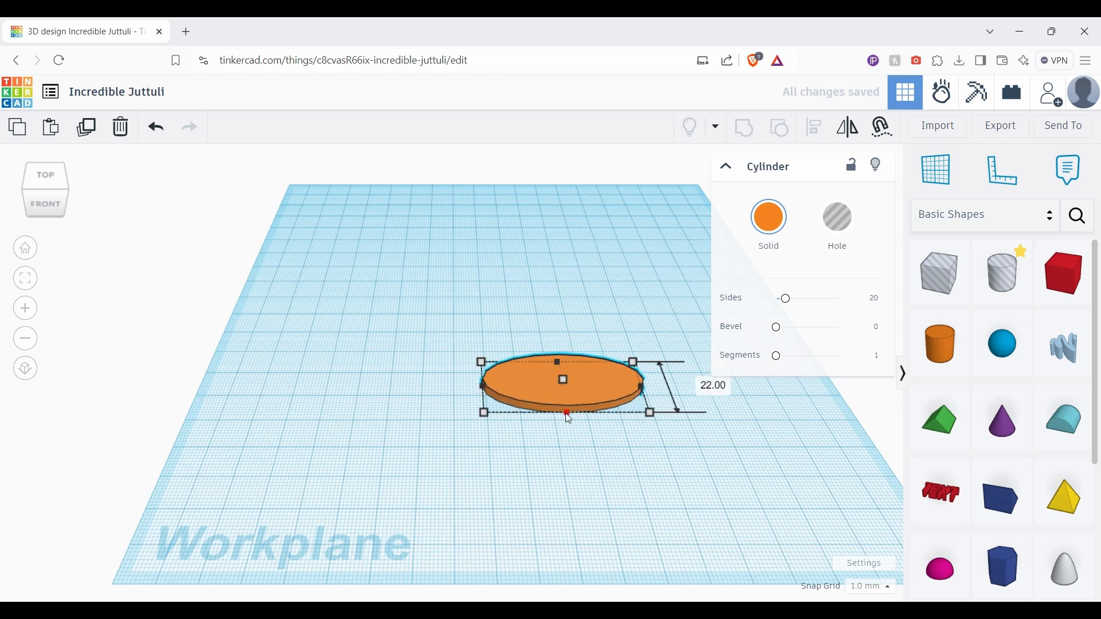
left_click_drag(571, 420, 569, 411)
Step: Smooth the oval disc by setting its sides to 64, its bevel to 2.5 and its segments to 10
left_click_drag(790, 300, 839, 298)
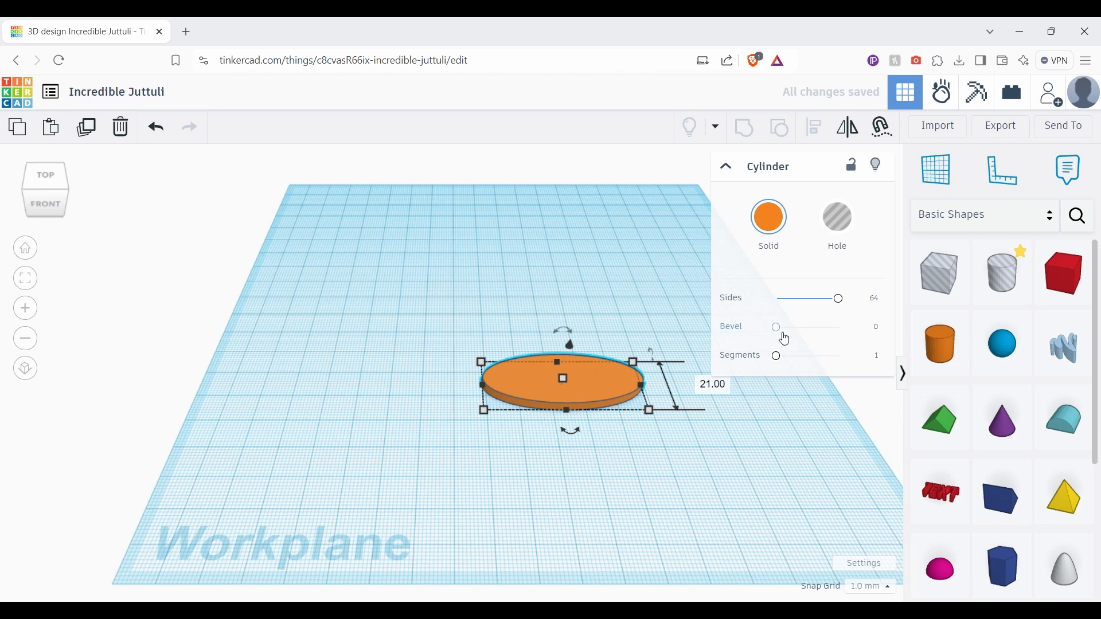
left_click_drag(779, 328, 839, 326)
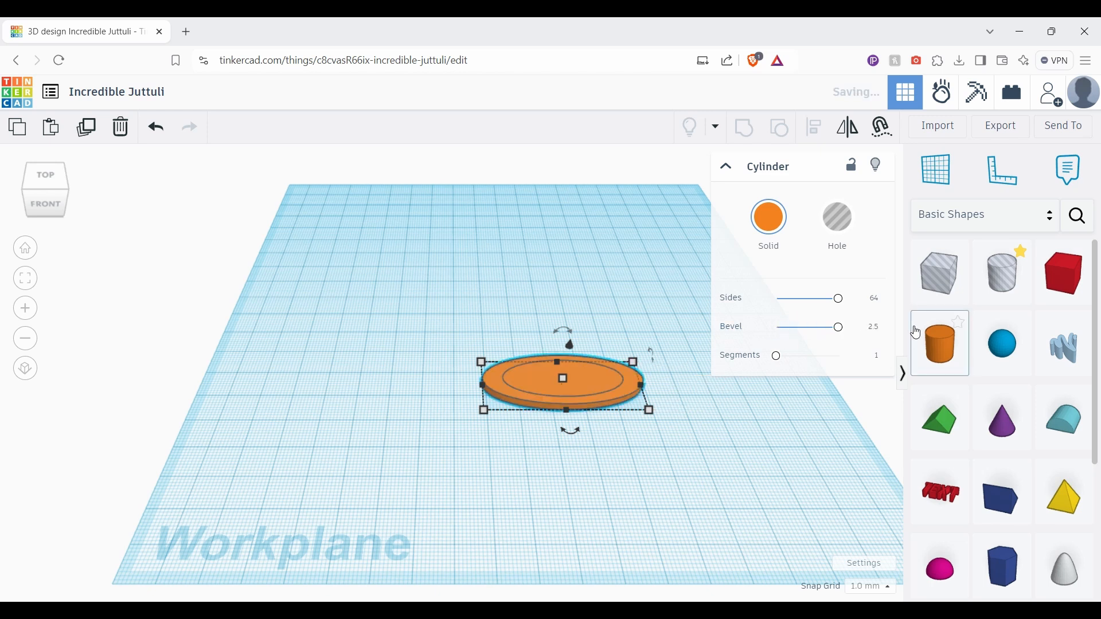
scroll(549, 410, "up", 5)
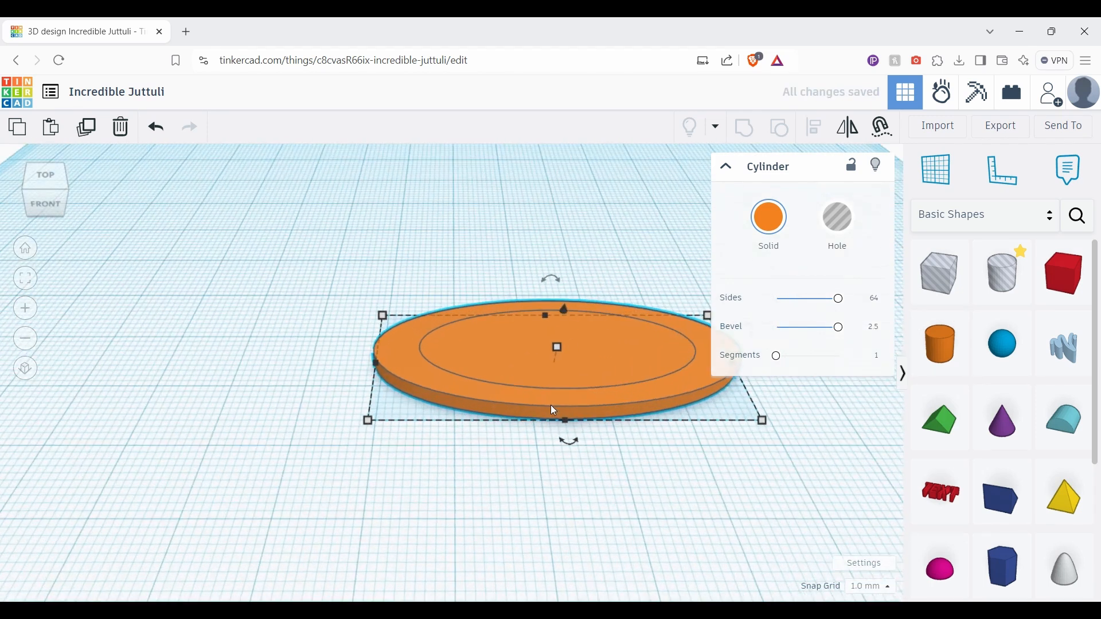
right_click_drag(550, 405, 620, 422)
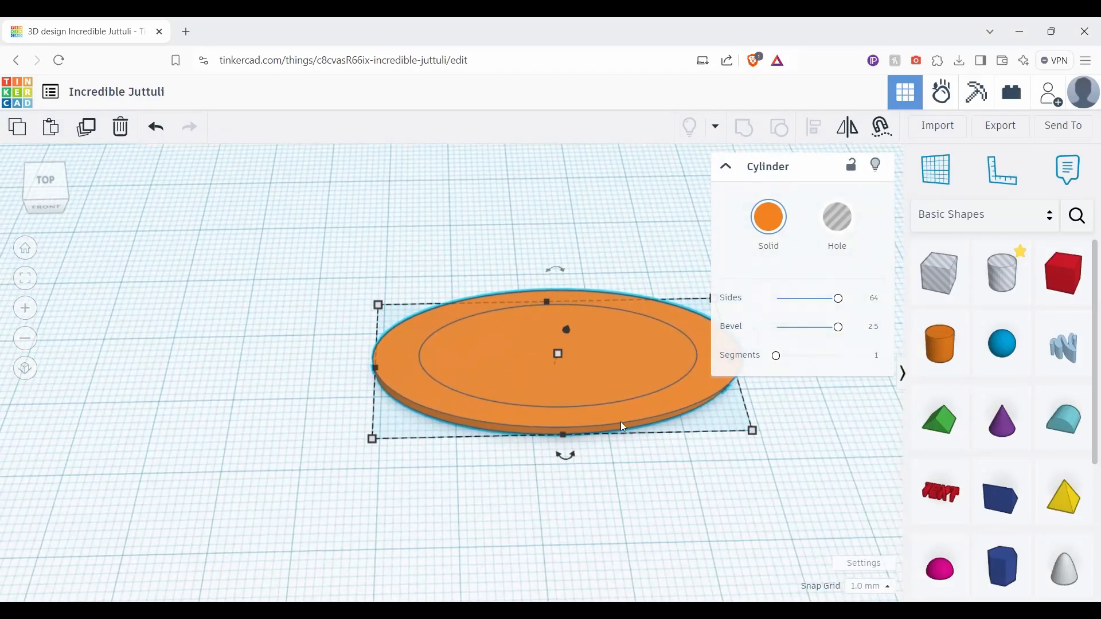
left_click_drag(794, 365, 919, 364)
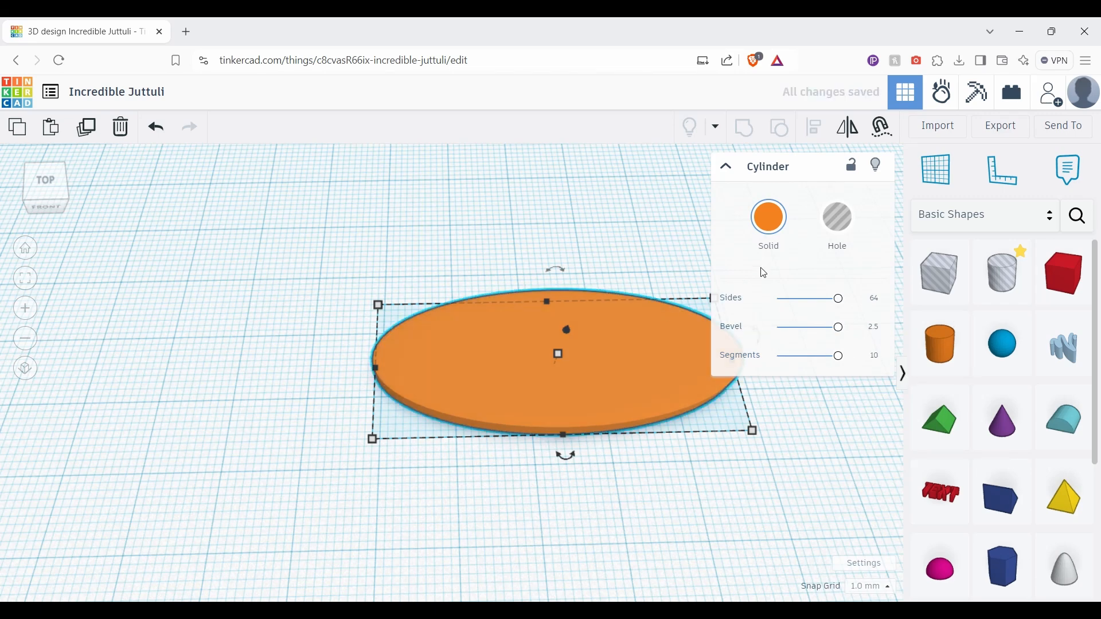
scroll(577, 366, "down", 1)
scroll(583, 393, "up", 5)
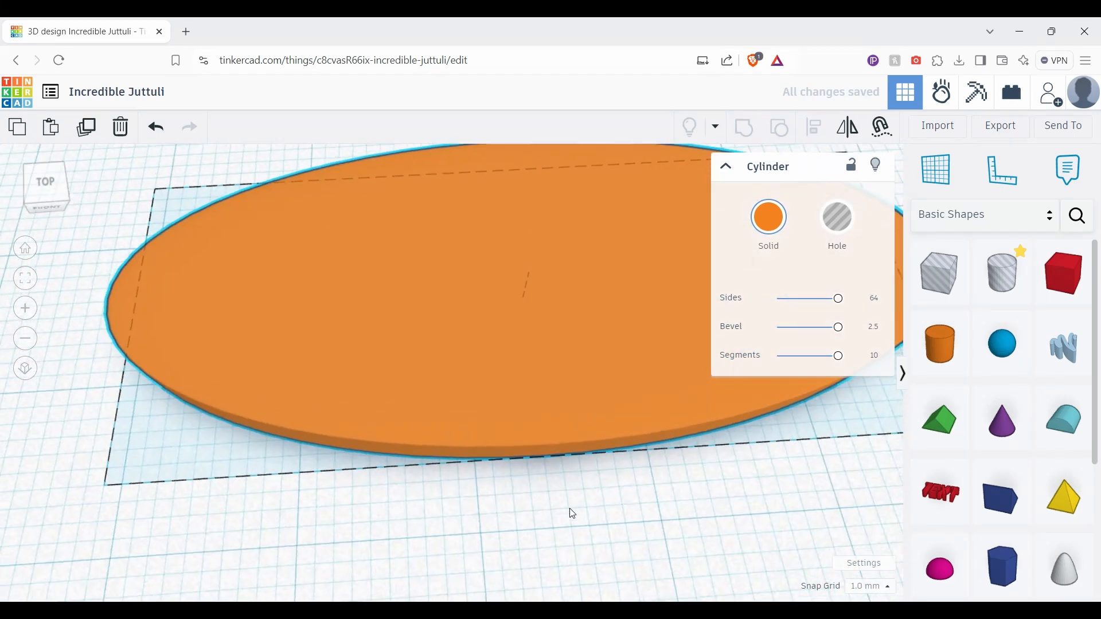
right_click_drag(573, 515, 565, 325)
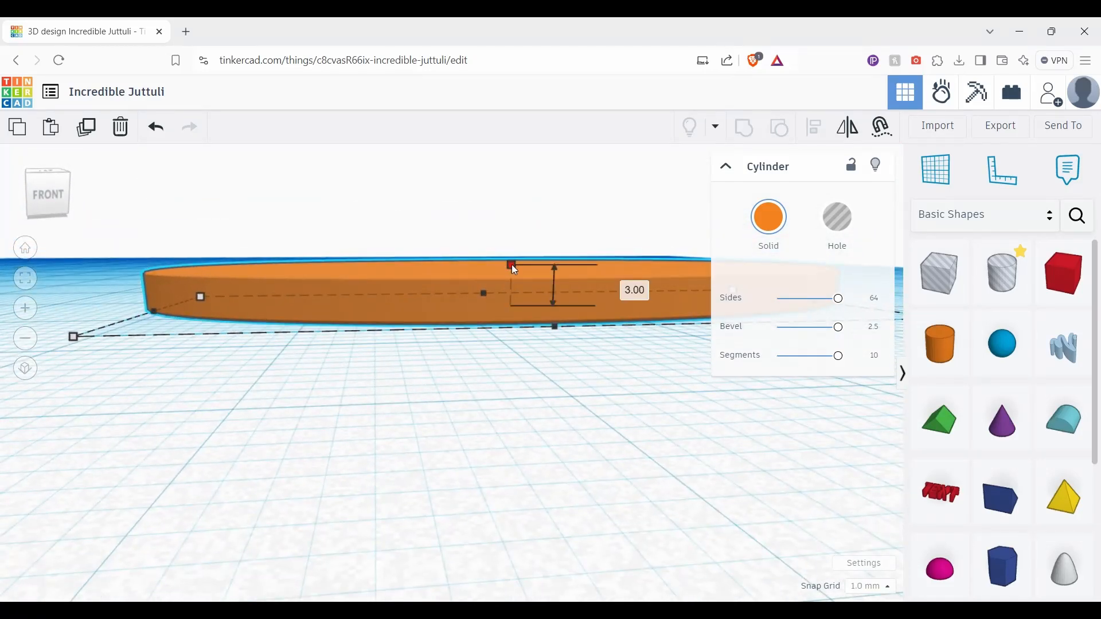
right_click_drag(506, 357, 488, 451)
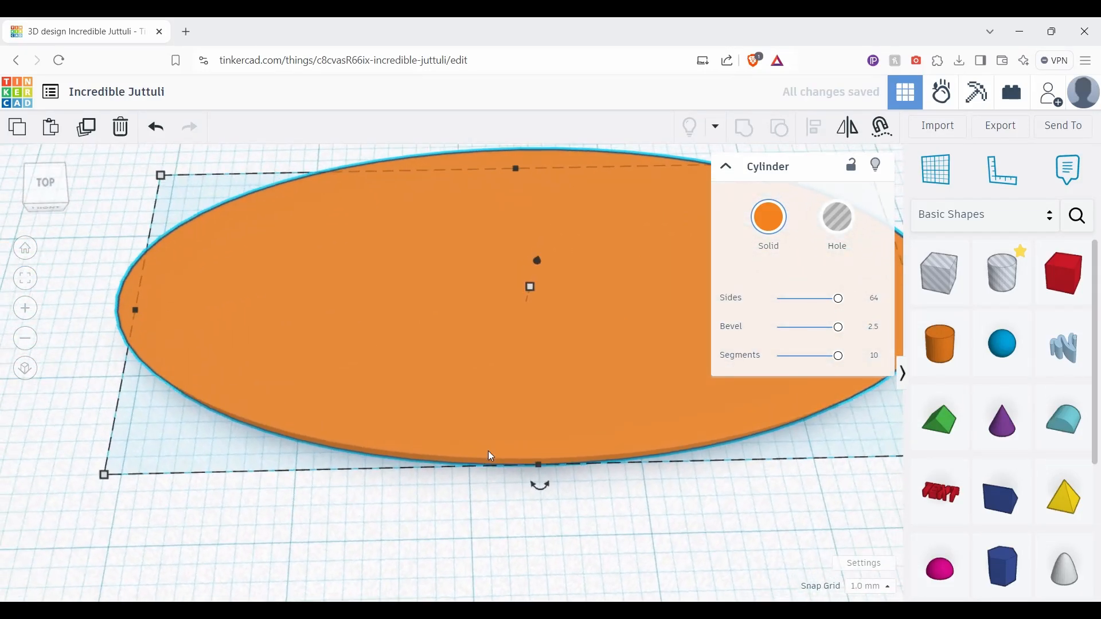
scroll(491, 457, "down", 5)
right_click_drag(491, 488, 456, 541)
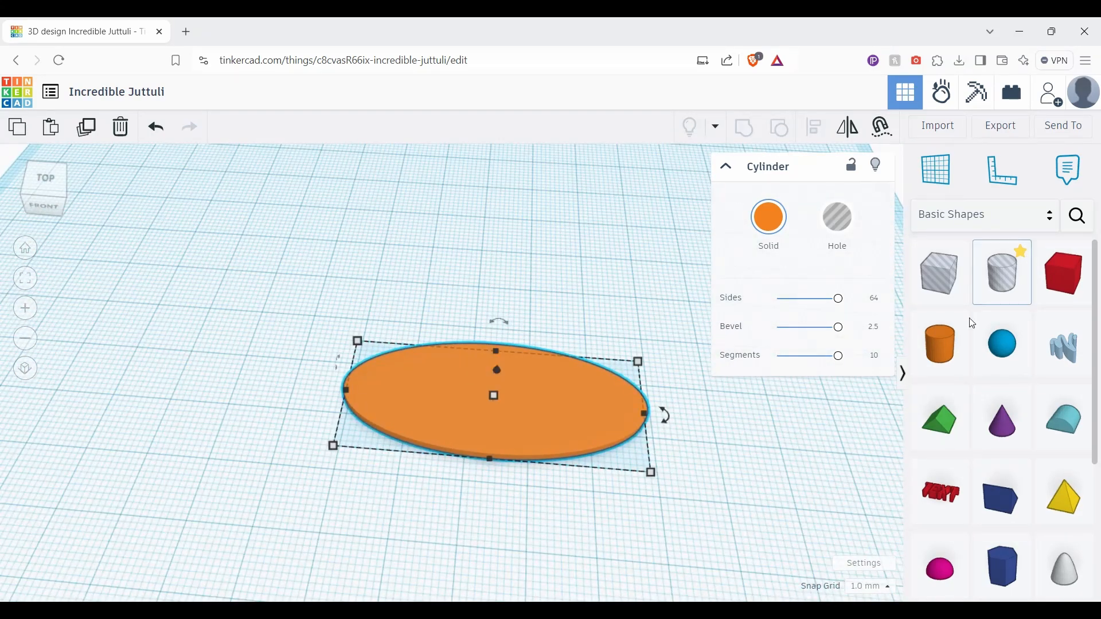
left_click_drag(940, 344, 502, 343)
right_click_drag(549, 377, 564, 289)
mouse_move(502, 192)
left_mouse_down()
mouse_move(507, 248)
mouse_move(505, 193)
left_mouse_up()
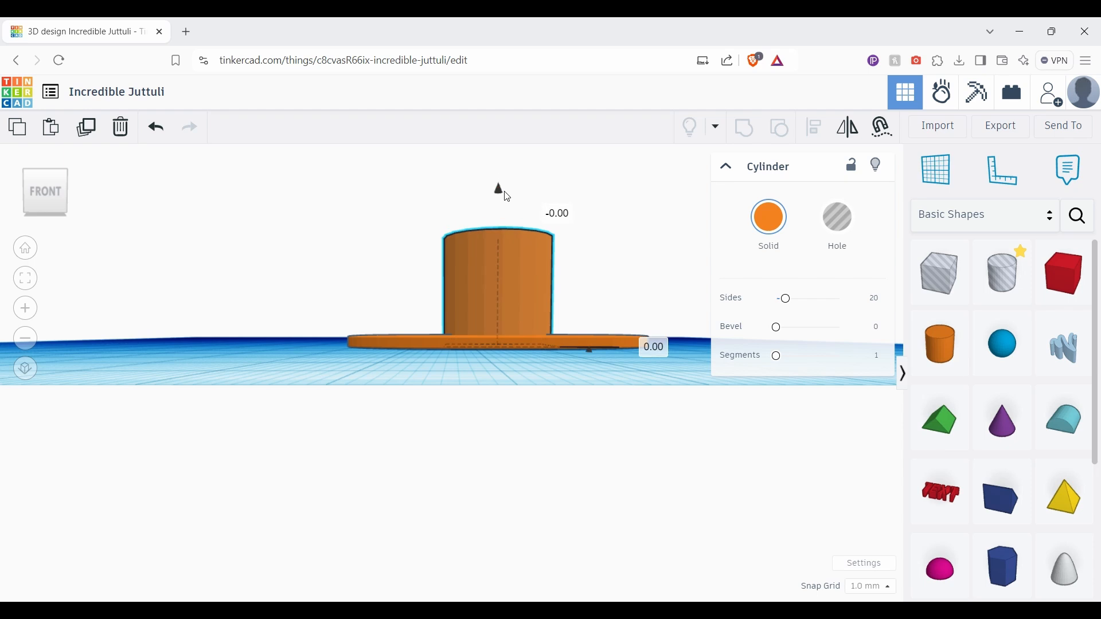
left_click_drag(496, 239, 519, 336)
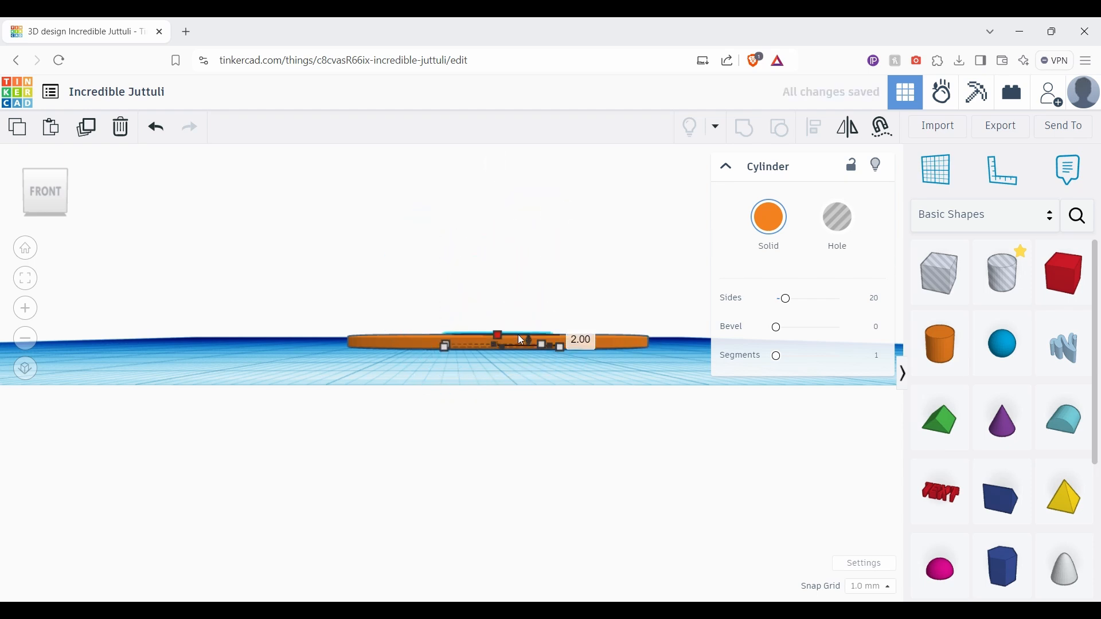
right_click_drag(522, 360, 508, 397)
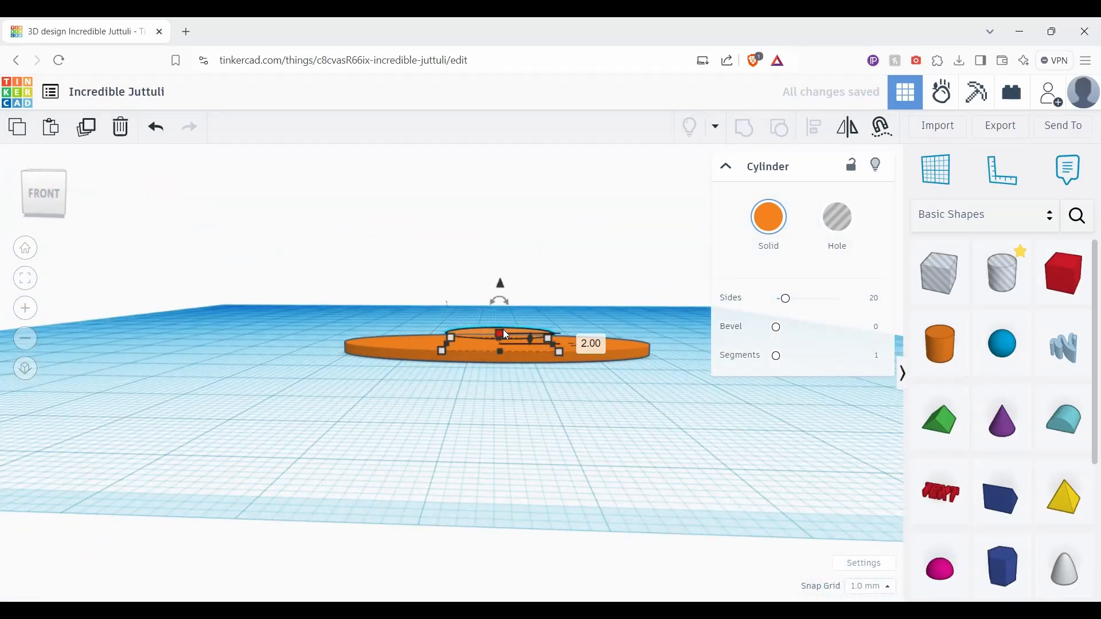
left_click_drag(504, 330, 504, 337)
right_click_drag(505, 338, 556, 368)
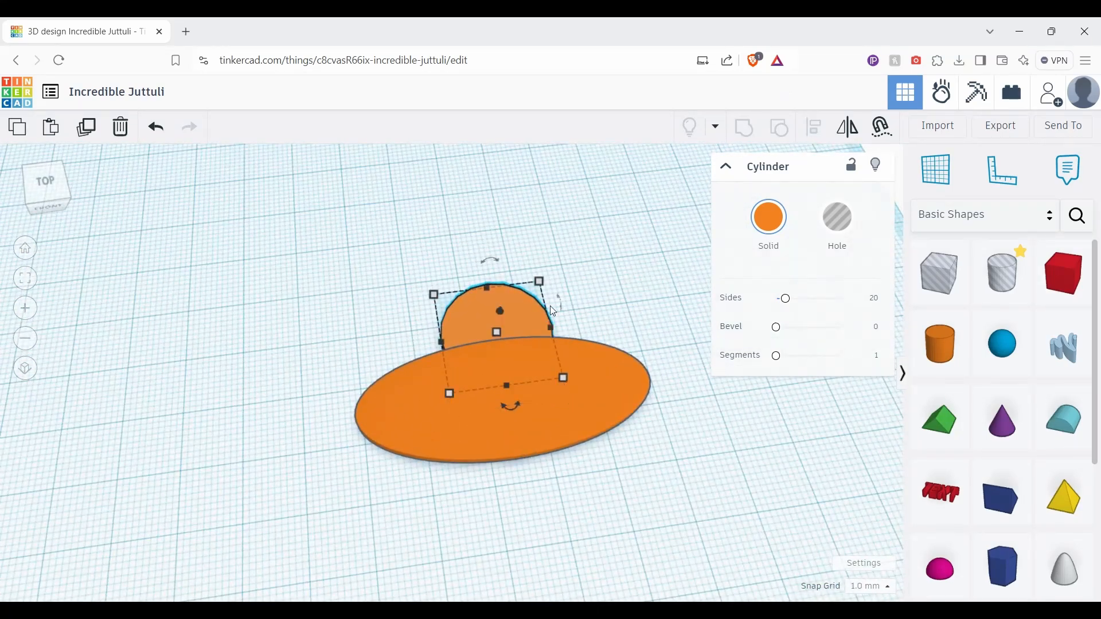
left_click_drag(545, 289, 513, 308)
key("Delete")
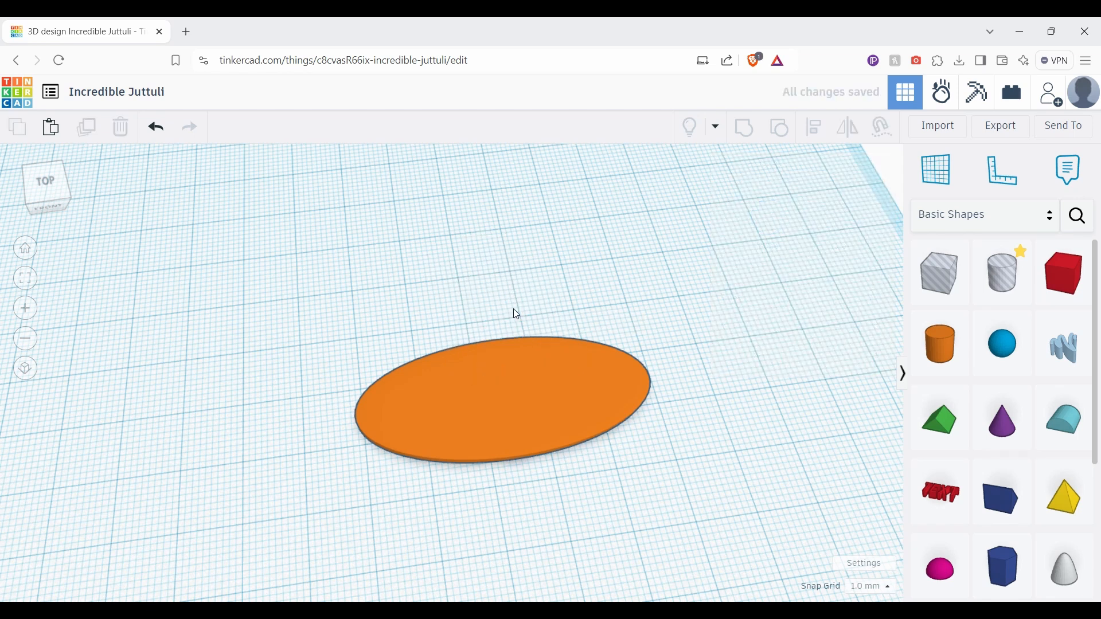
Step: Add a torus overlapping the oval's rear edge and scale it down proportionally into a small hanging loop
scroll(1083, 405, "down", 4)
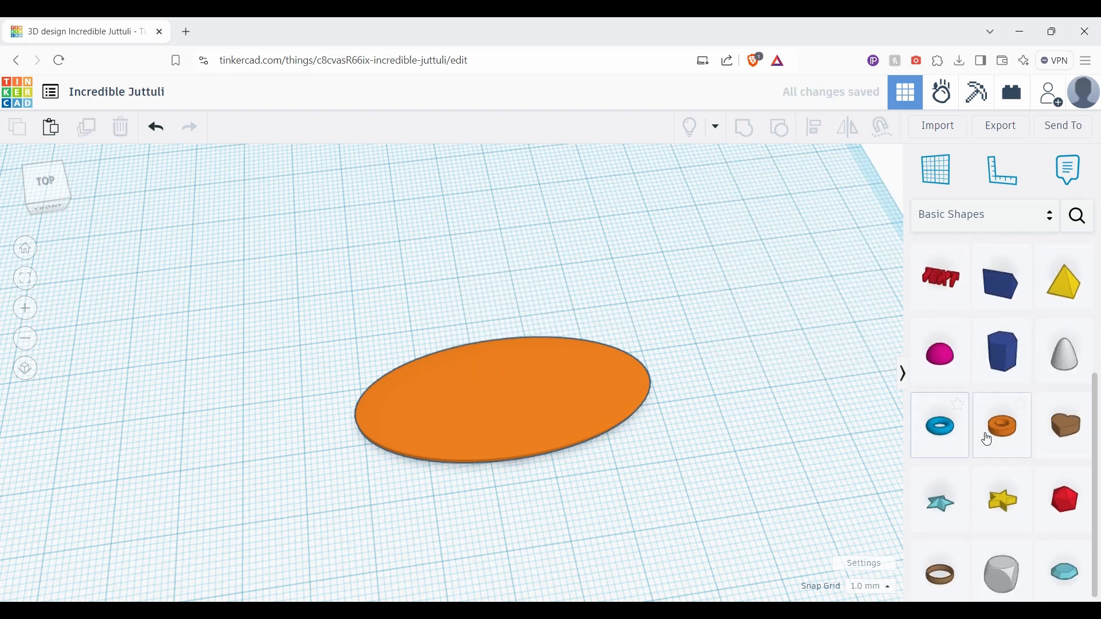
left_click_drag(958, 445, 483, 328)
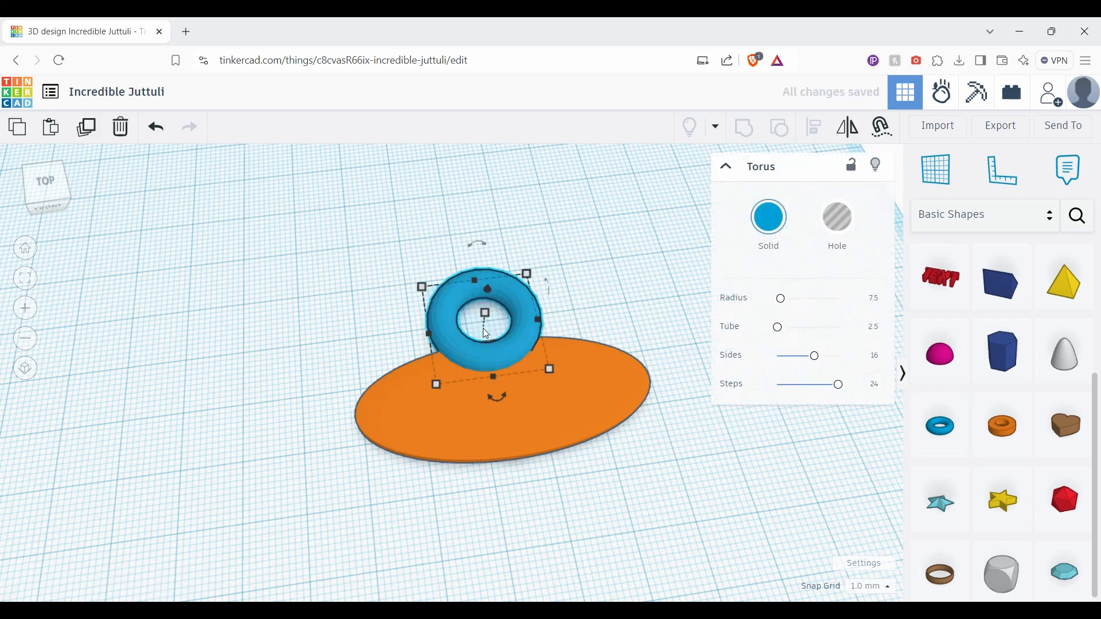
scroll(567, 343, "up", 5)
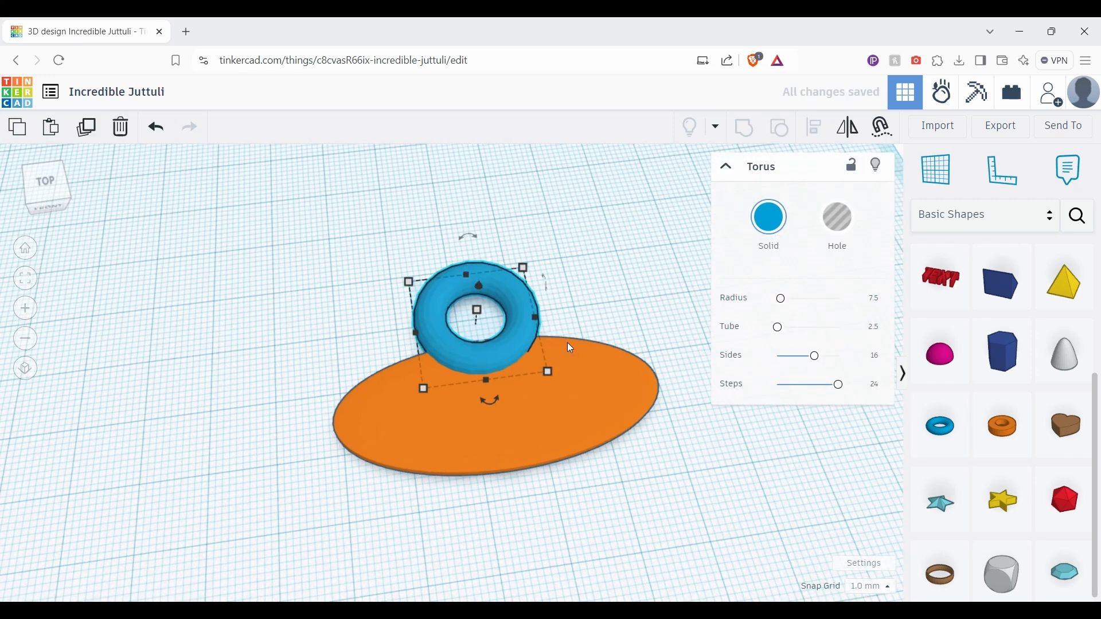
left_click_drag(504, 327, 508, 325)
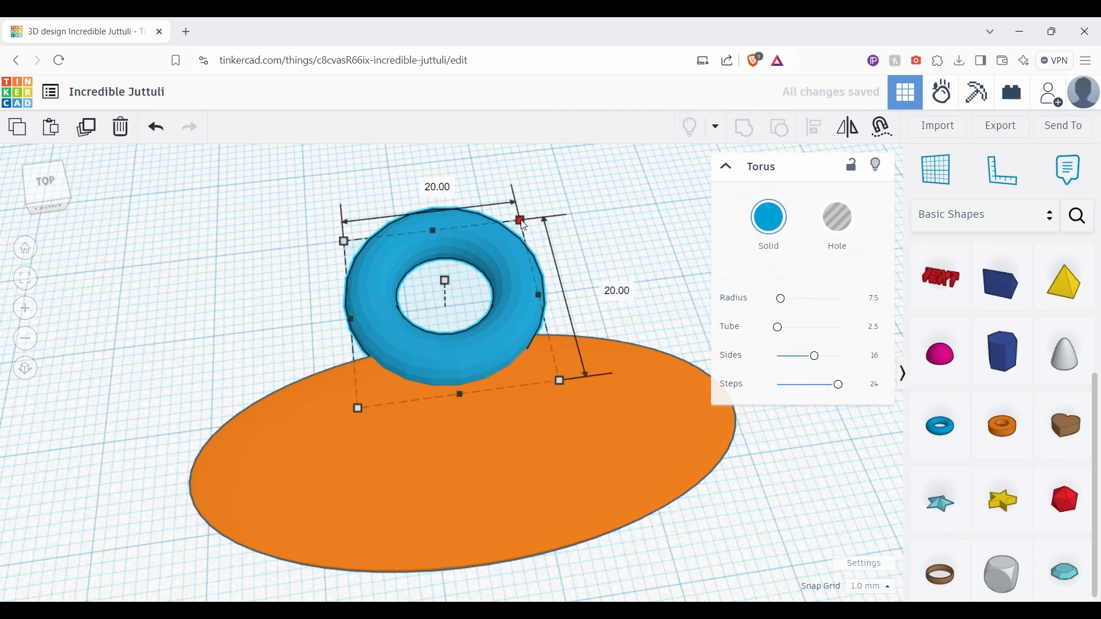
left_click_drag(522, 221, 490, 302)
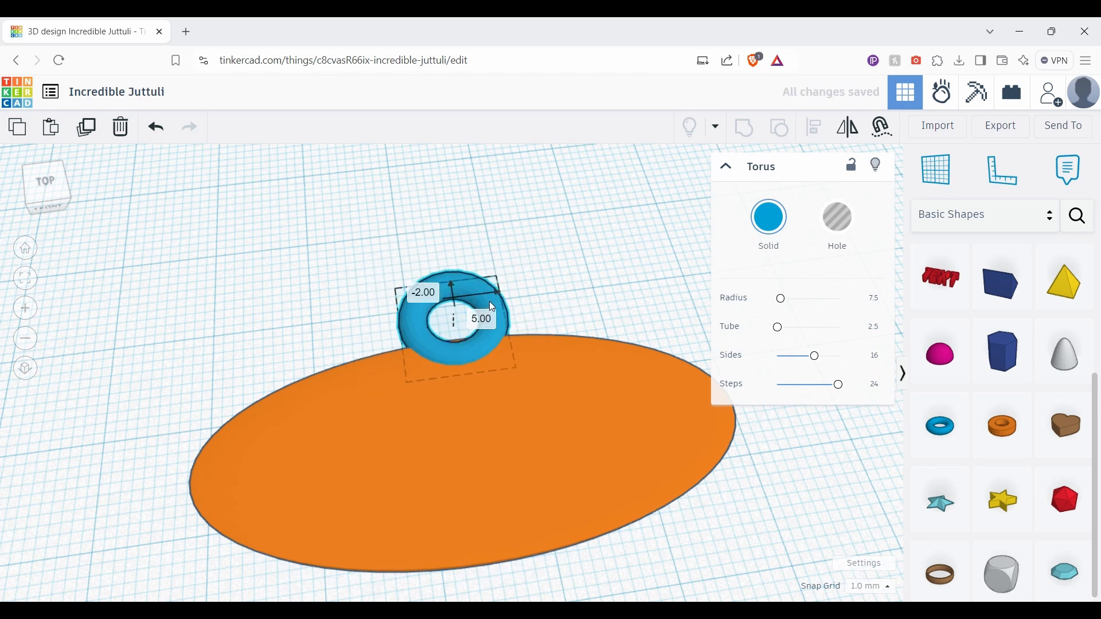
Step: Reduce the torus's height slightly and move it 1 mm back so it only just overlaps the oval's rear edge
right_click_drag(536, 319, 512, 230)
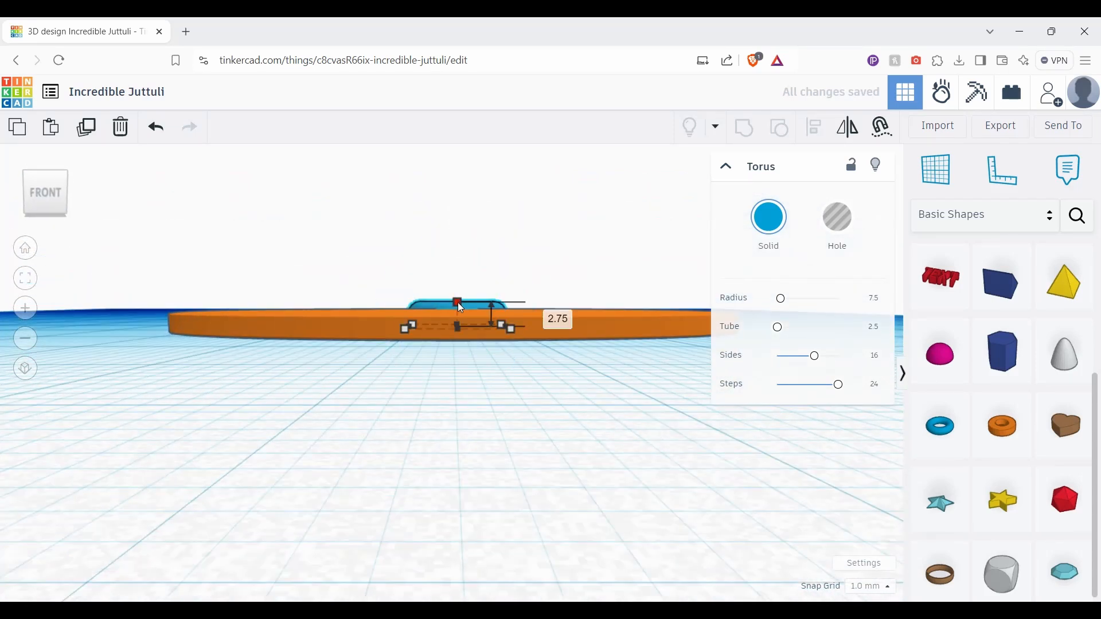
left_click_drag(458, 302, 459, 305)
right_click_drag(460, 305, 479, 423)
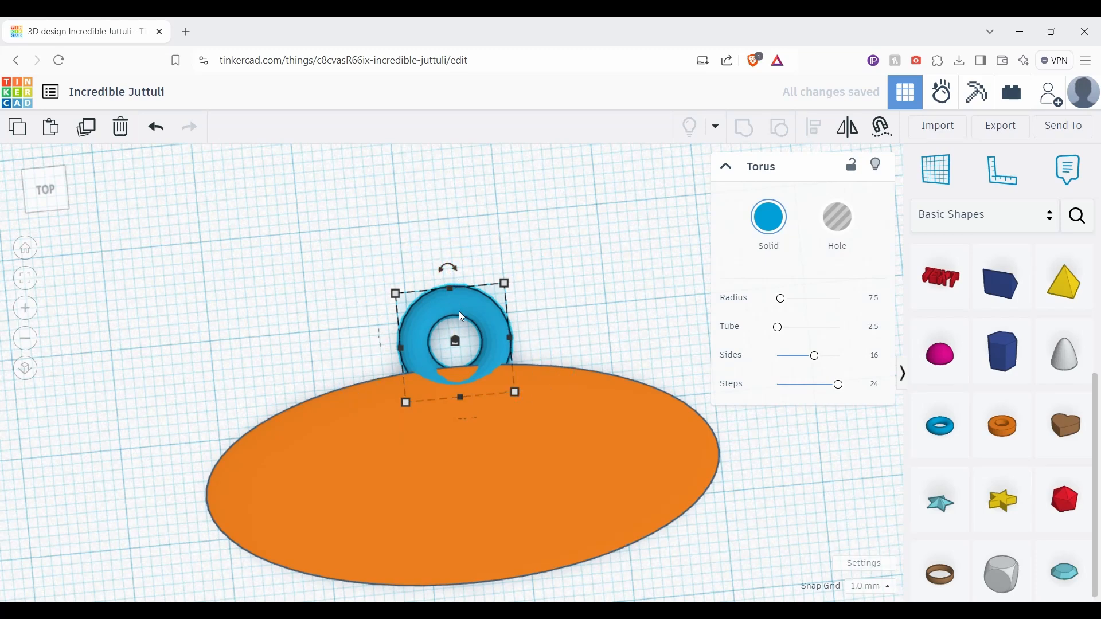
left_click_drag(458, 311, 453, 296)
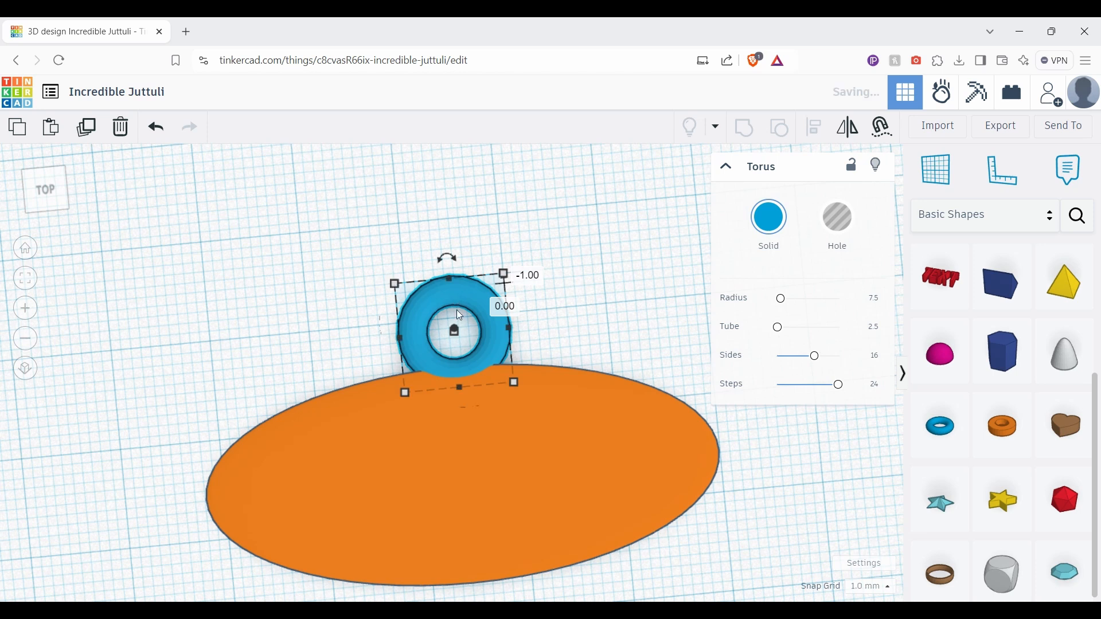
Step: Shift the oval disc 1 mm sideways to centre it on the torus loop
left_click(518, 441)
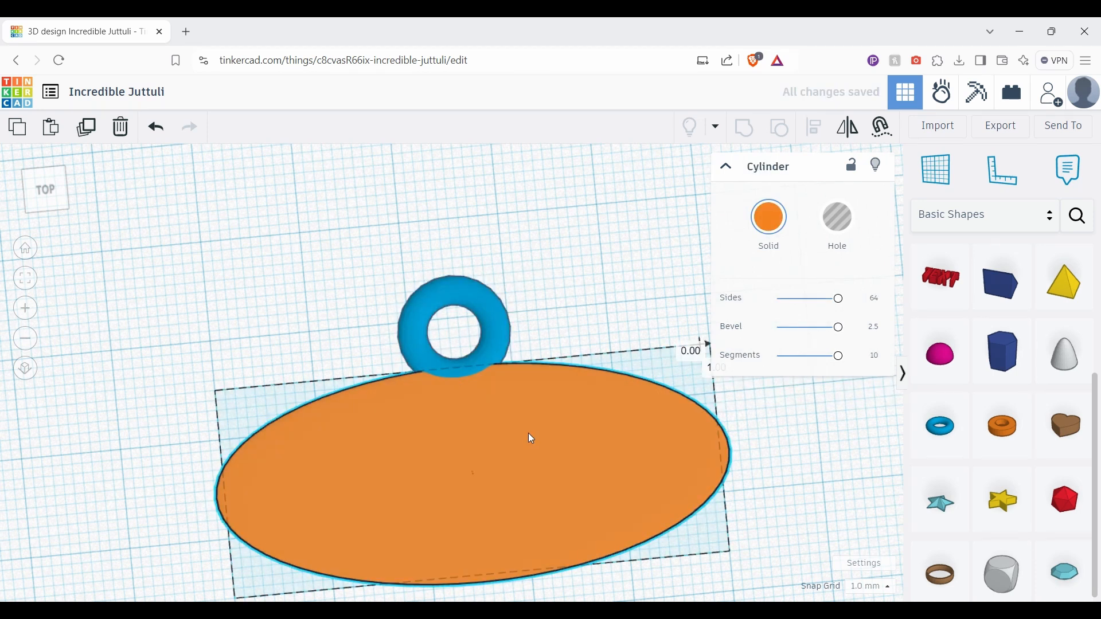
left_click(529, 308)
left_click_drag(514, 402, 500, 403)
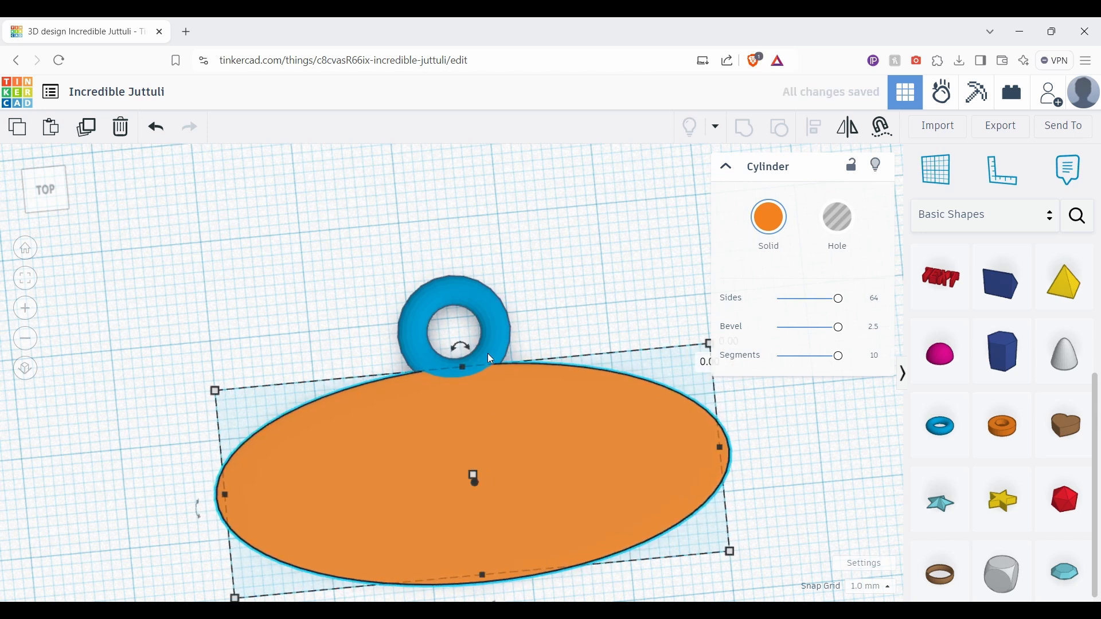
left_click_drag(491, 330, 489, 338)
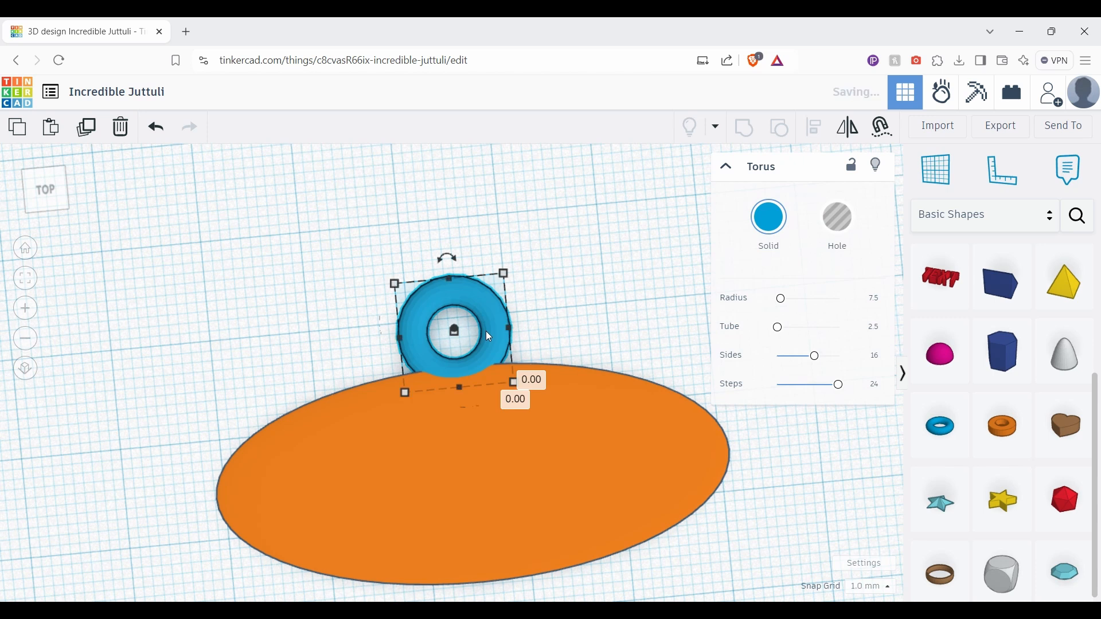
Step: Group the oval disc and the torus loop into one solid shape
left_click(516, 437)
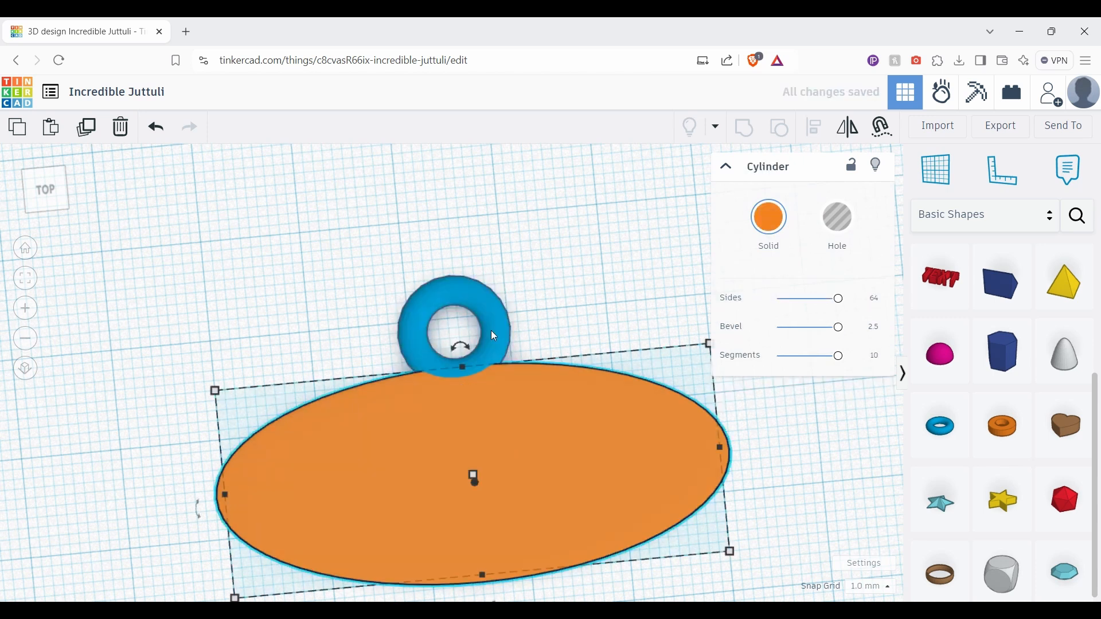
left_click_drag(533, 466, 533, 466)
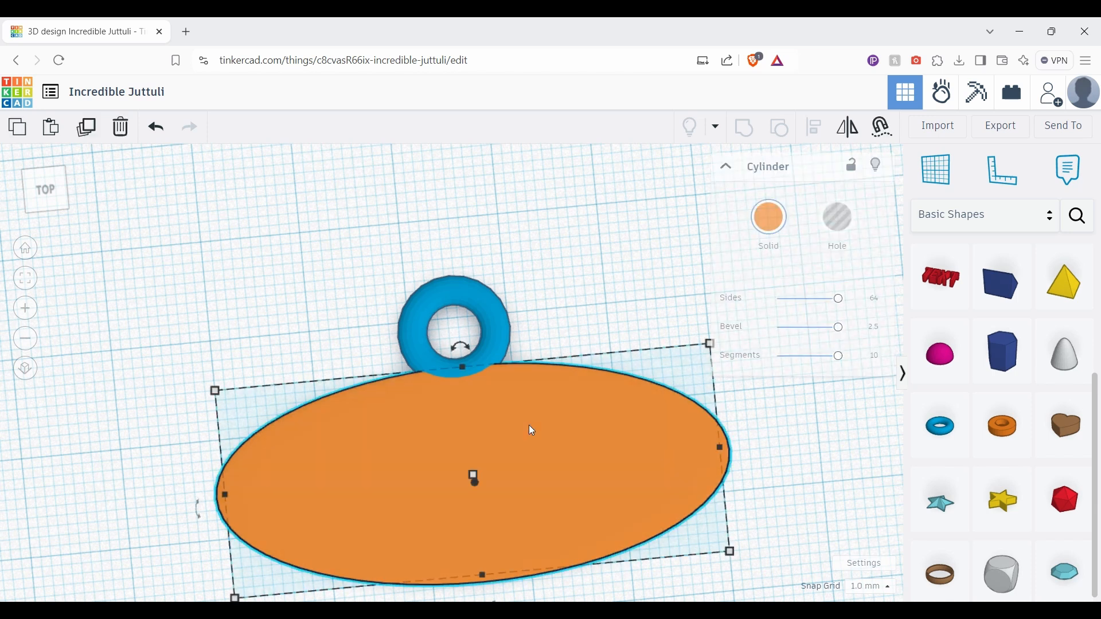
left_click(495, 328, "shift")
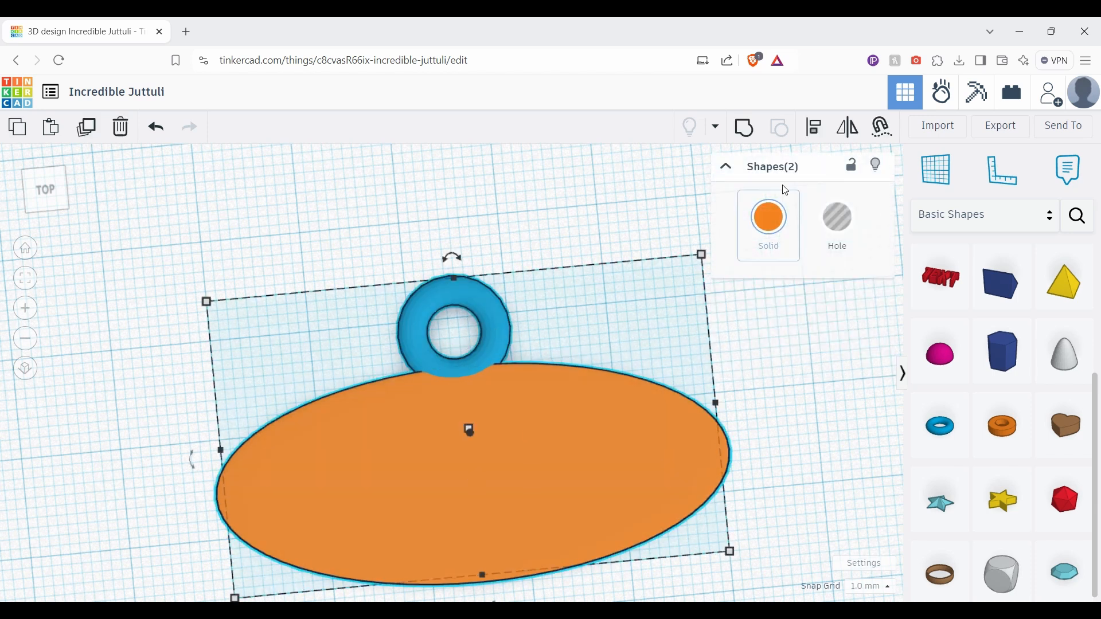
left_click(749, 135)
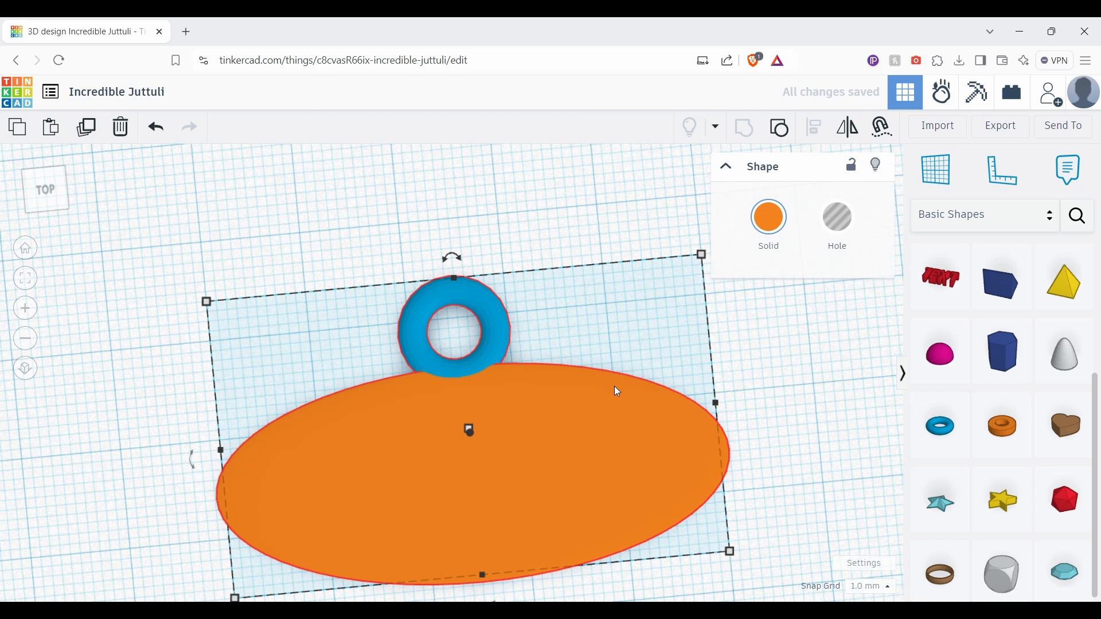
left_click(599, 354)
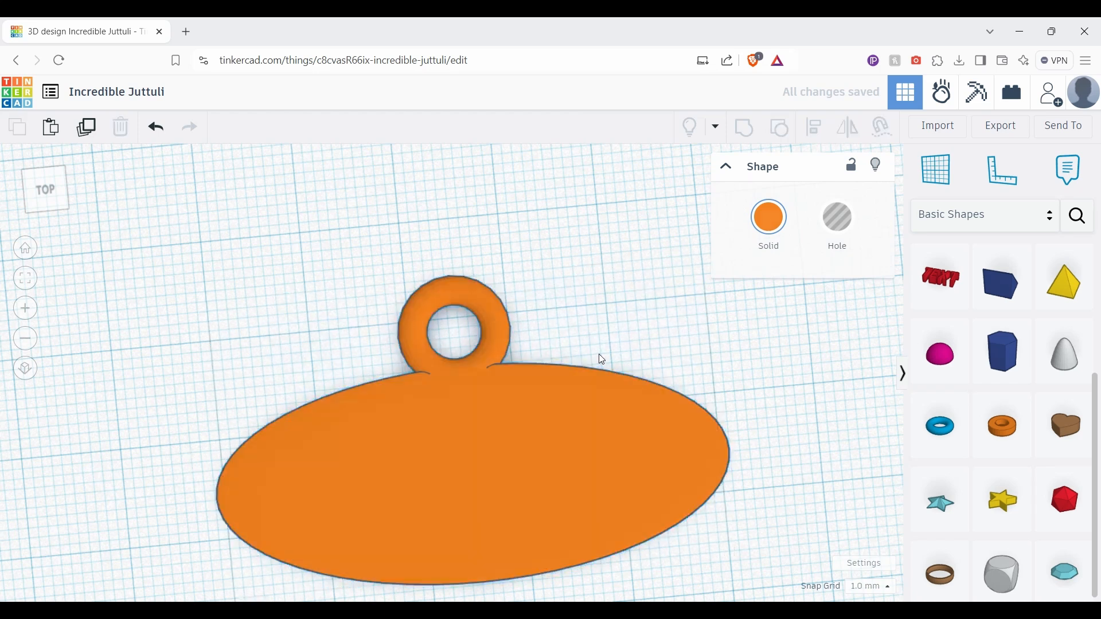
right_click_drag(765, 396, 728, 352)
scroll(730, 370, "down", 5)
right_click_drag(739, 396, 803, 465)
scroll(777, 393, "up", 5)
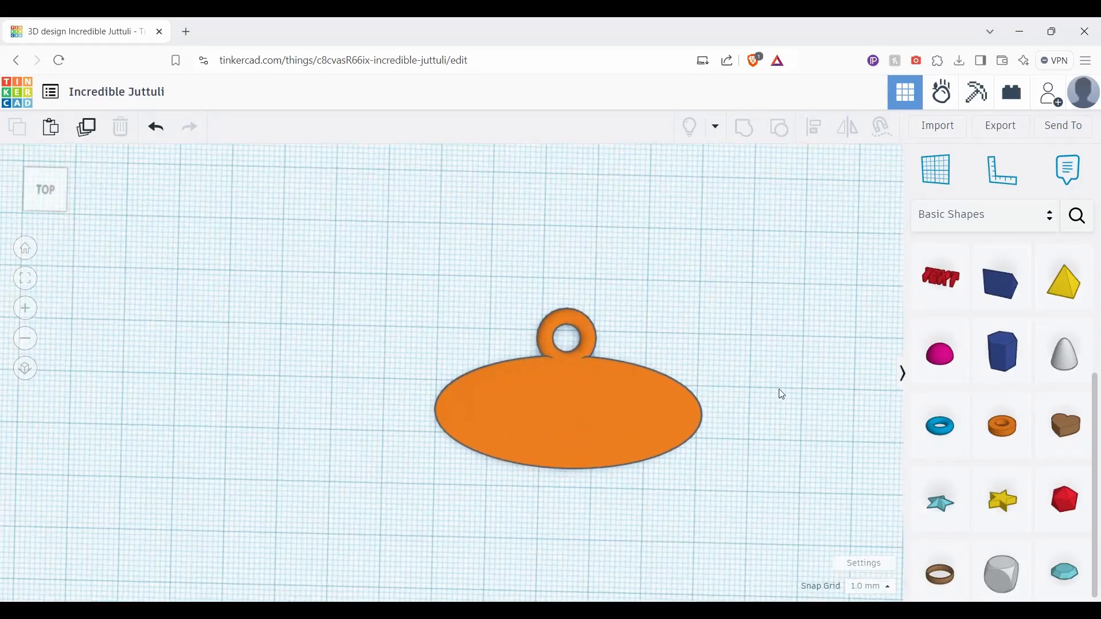
Step: Undo the last grouping and shift the torus loop 1 mm sideways to centre it on the oval disc
right_click_drag(717, 345, 706, 221)
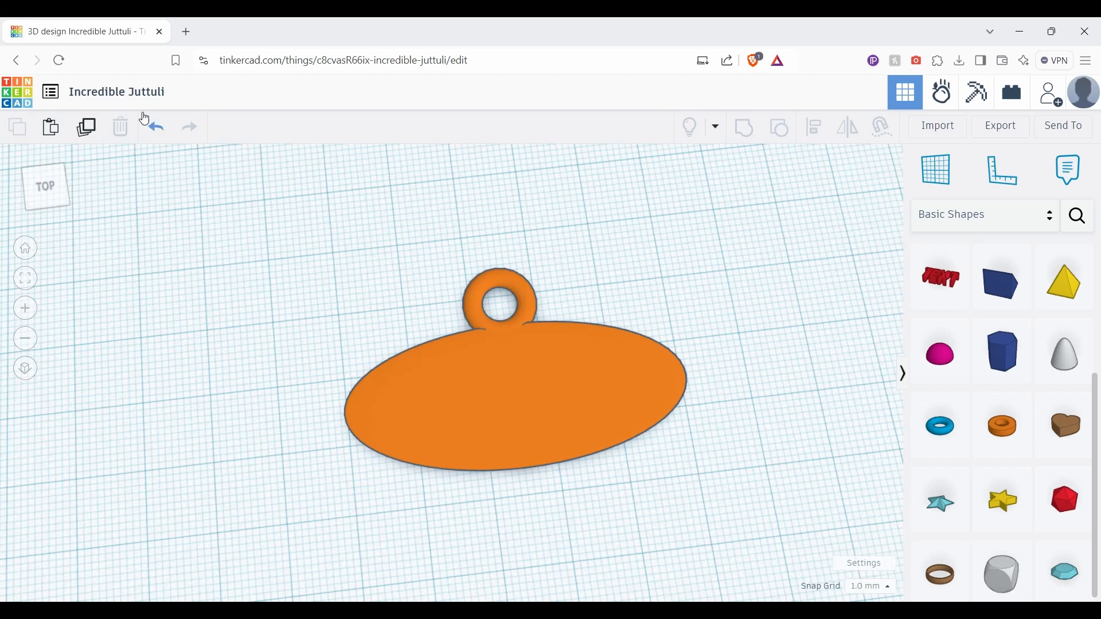
left_click(171, 136)
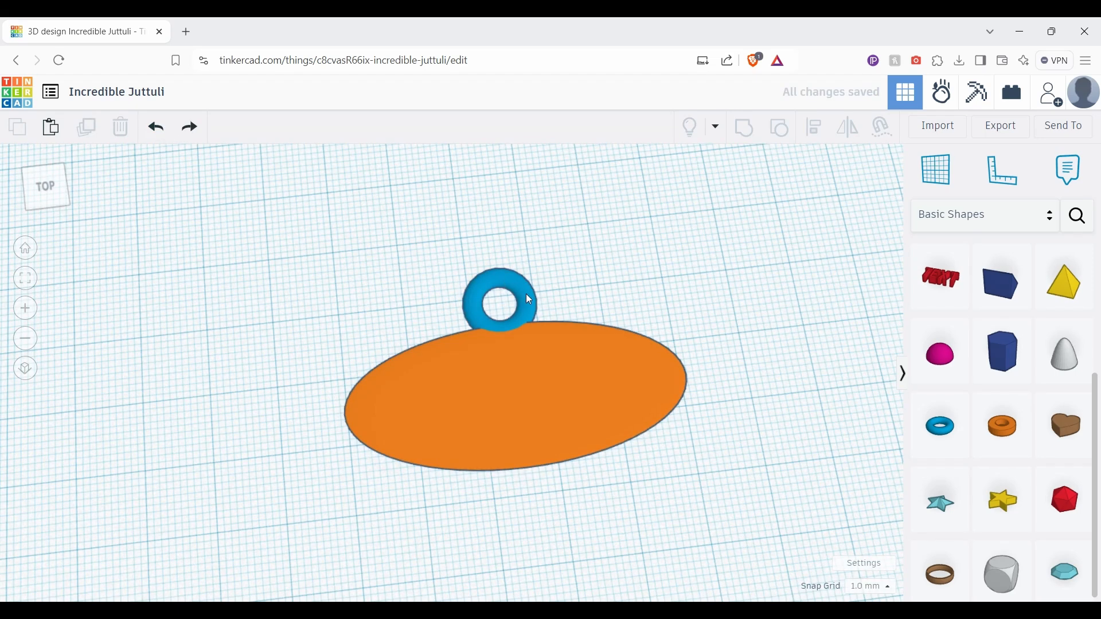
left_click_drag(505, 285, 512, 287)
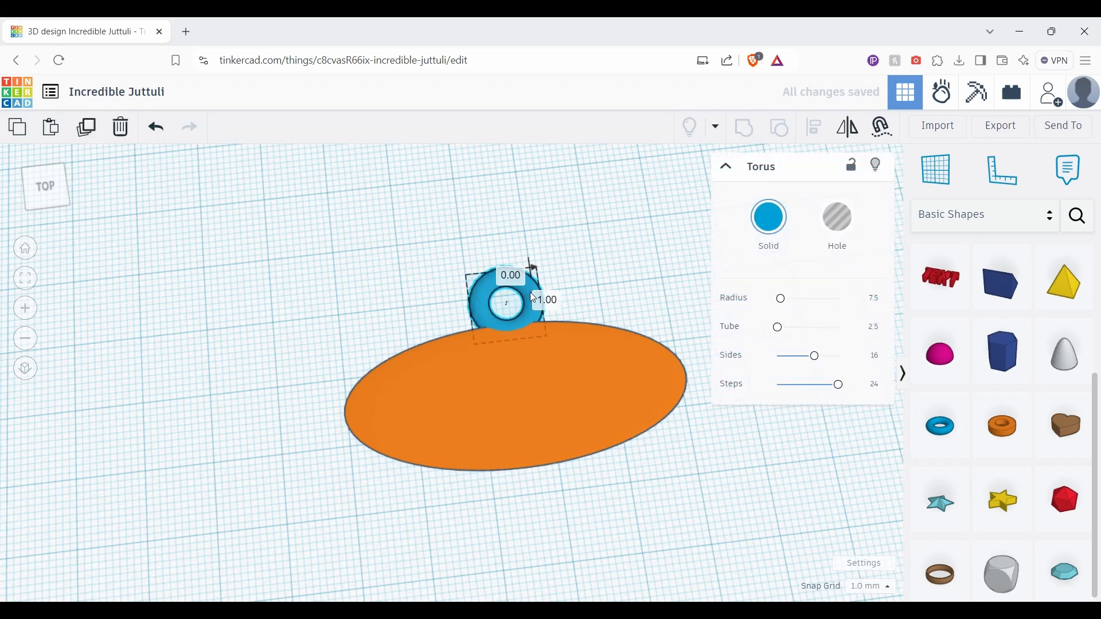
Step: Group the torus loop and the oval disc into one solid blue shape
left_click(549, 378, "shift")
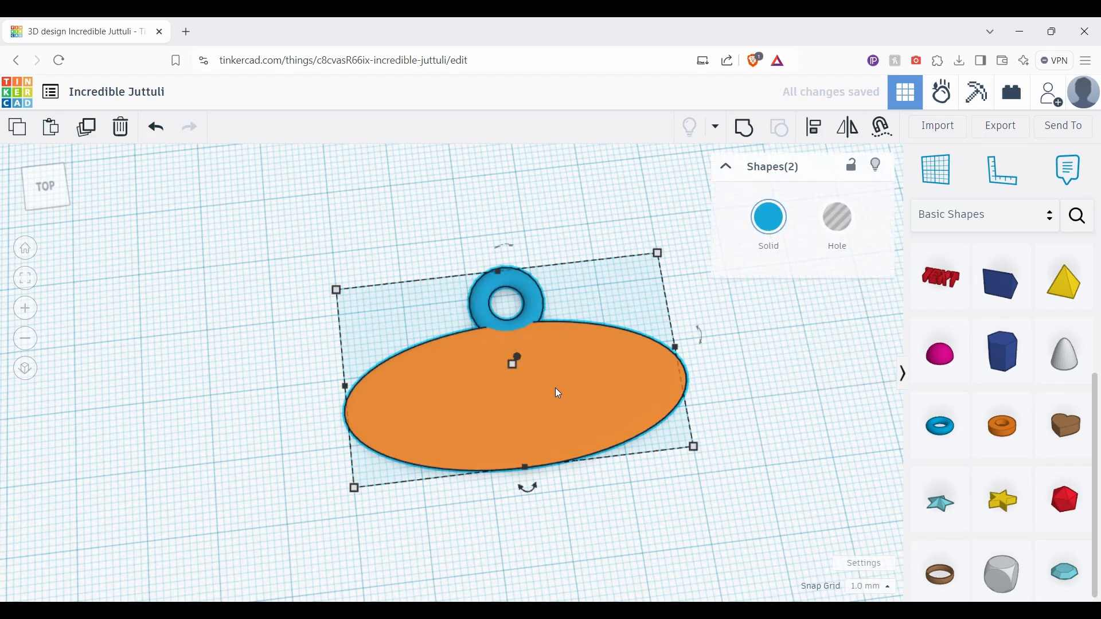
left_click(762, 122)
right_click_drag(738, 411, 721, 394)
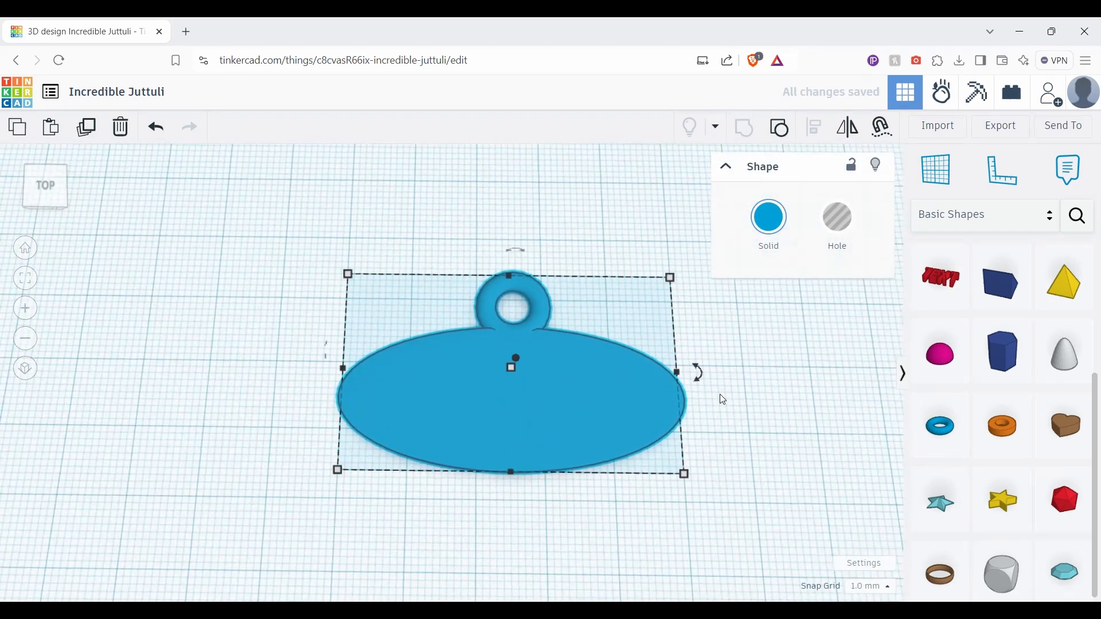
scroll(706, 407, "down", 4)
scroll(696, 423, "up", 3)
scroll(706, 432, "up", 1)
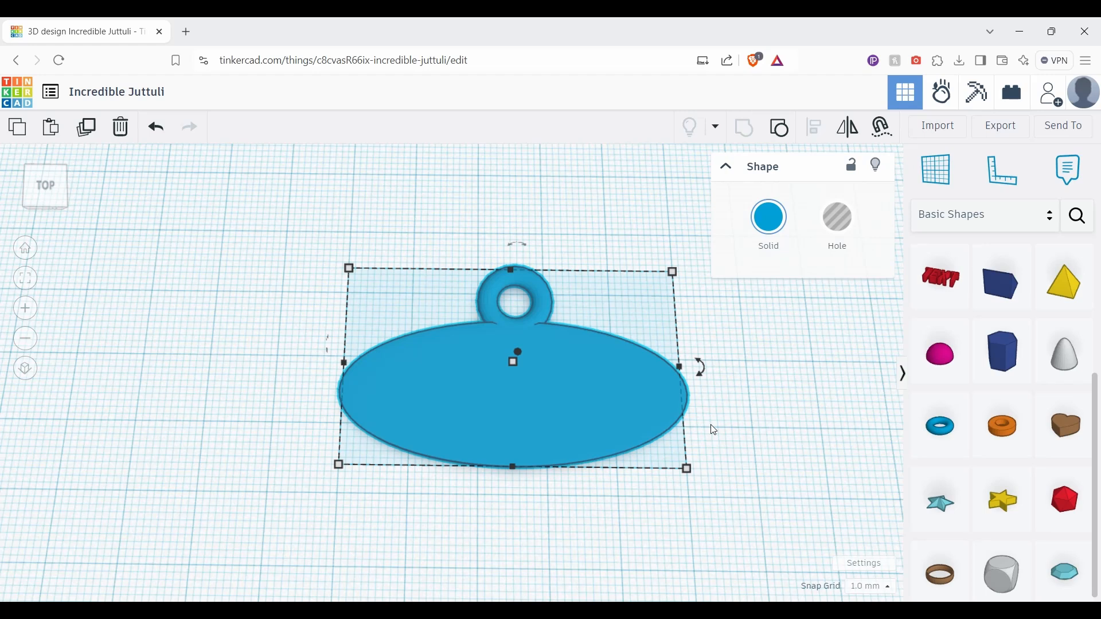
Step: Add a text shape and scale it down proportionally to fit on the oval just below the loop
left_click_drag(964, 278, 508, 349)
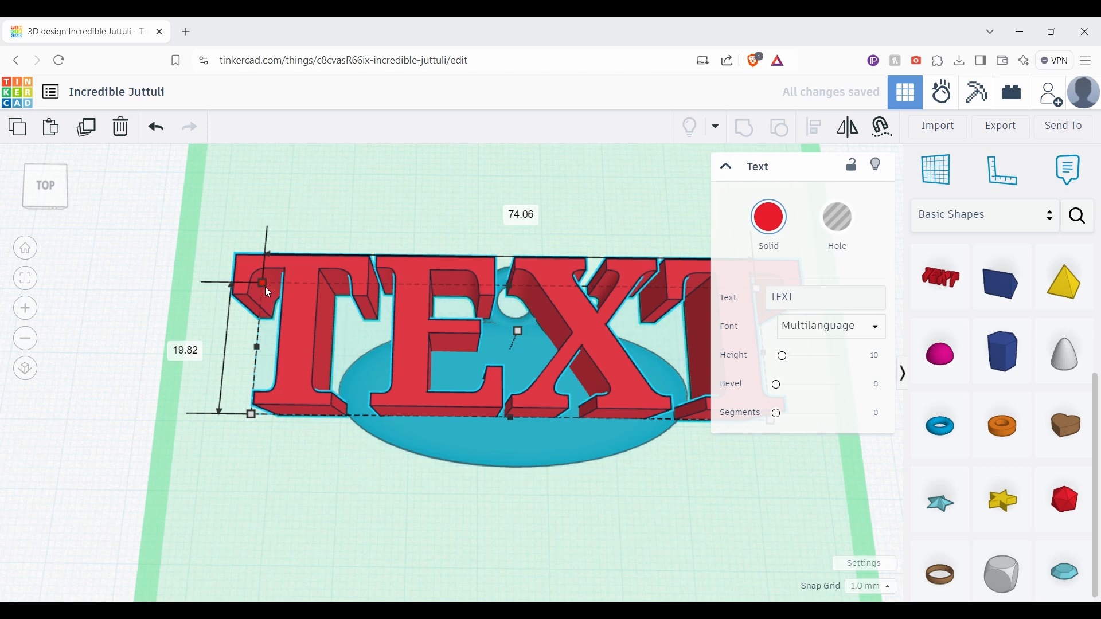
left_click_drag(264, 285, 457, 359)
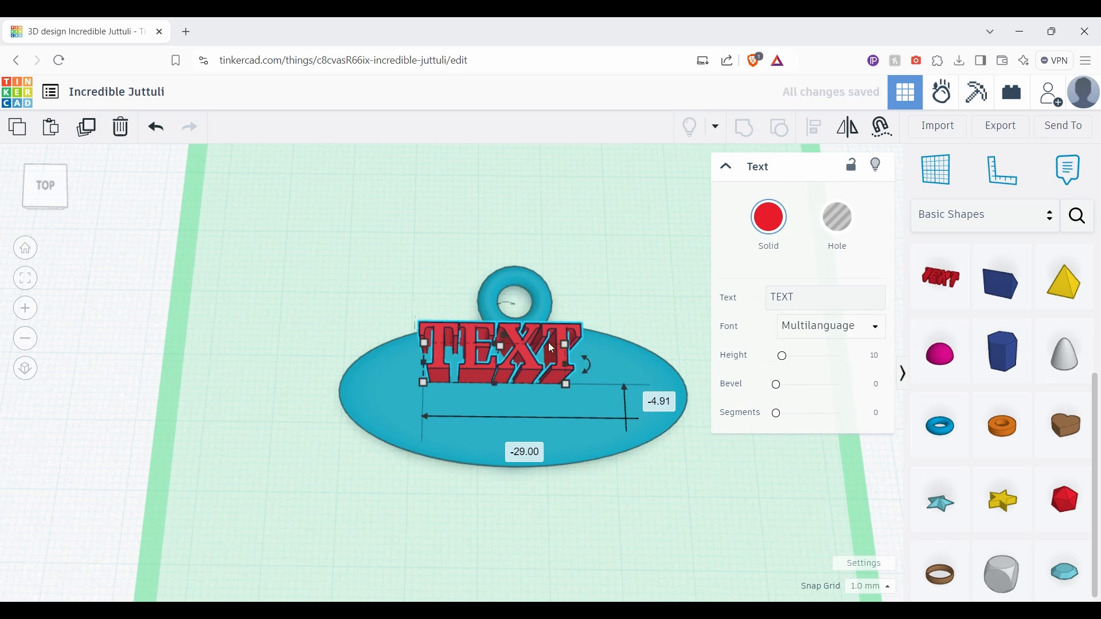
Step: Change the wording of the text shape to "It's a"
left_click(809, 304)
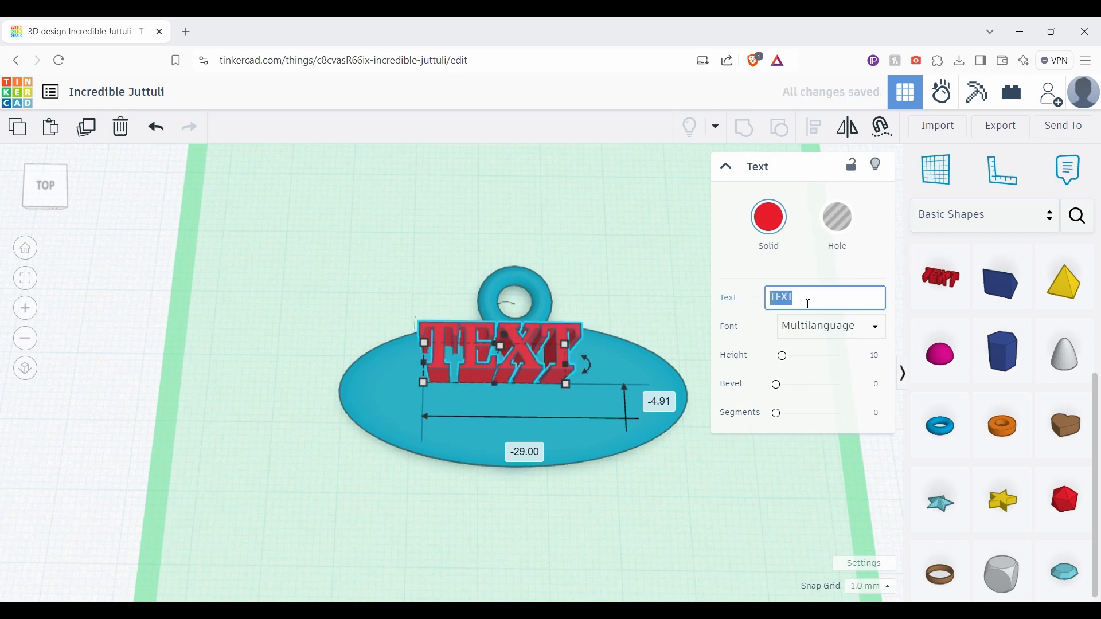
key("BackSpace")
key("BackSpace")
key("BackSpace")
key("BackSpace")
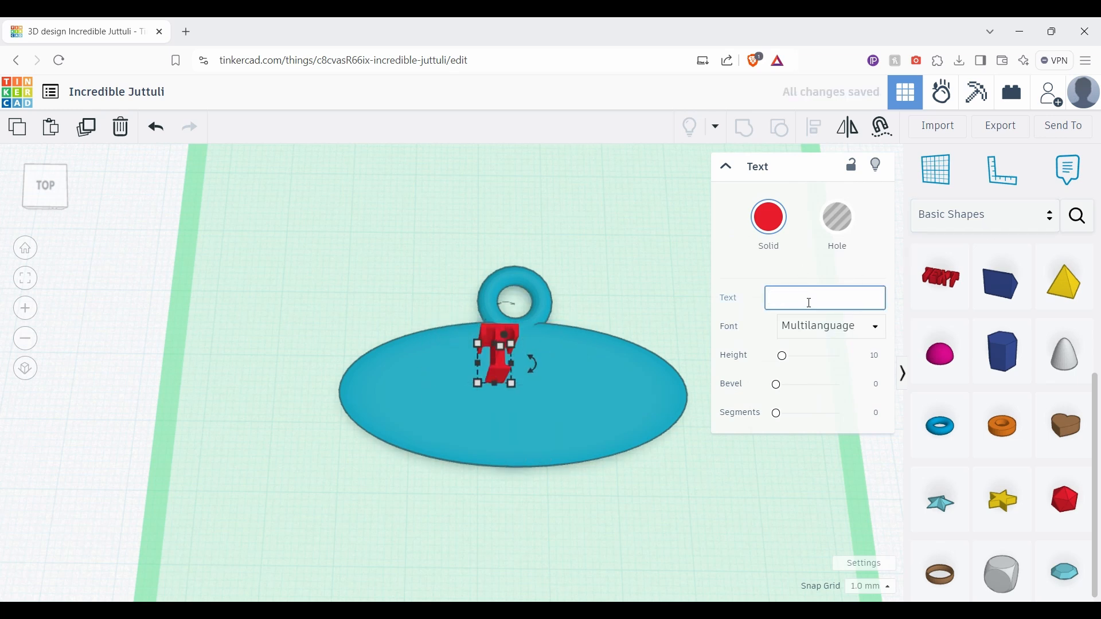
type("T")
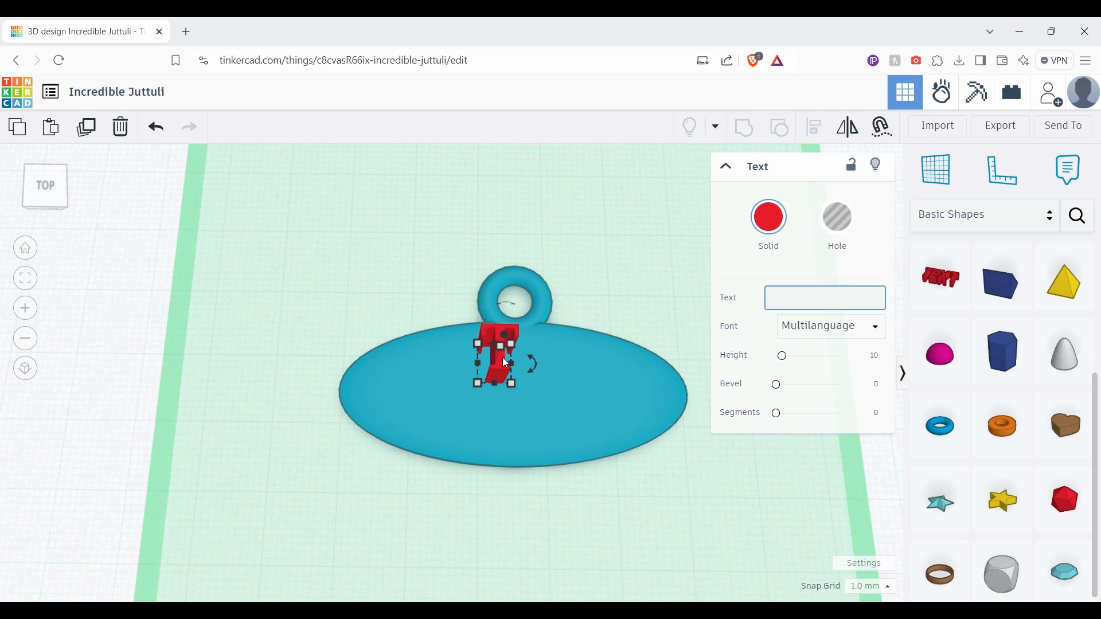
left_click(505, 361)
left_click(793, 301)
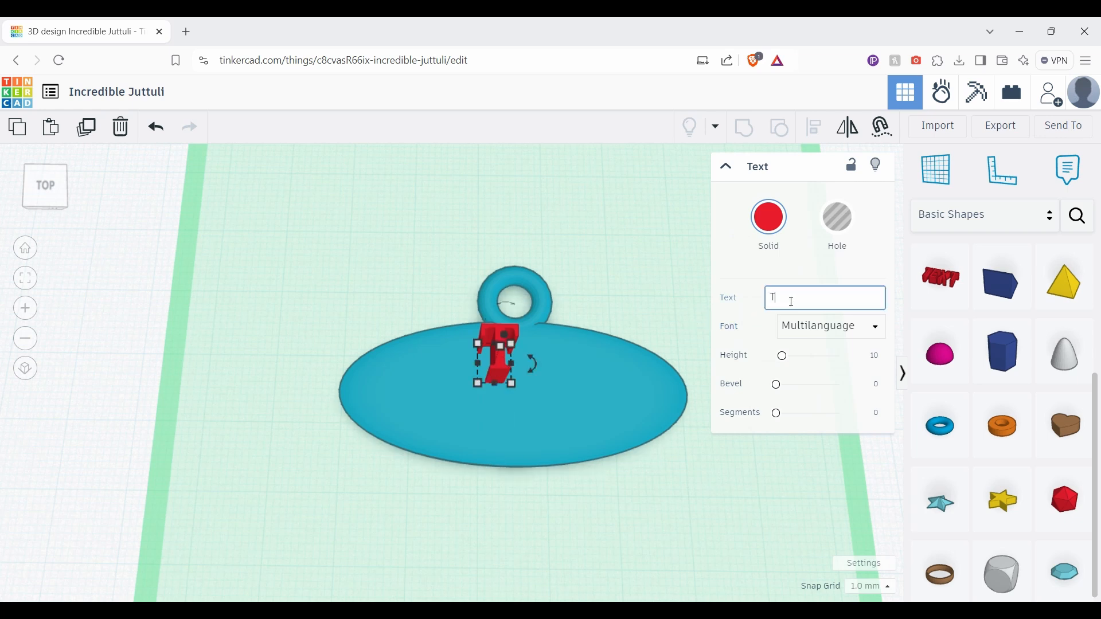
type("its")
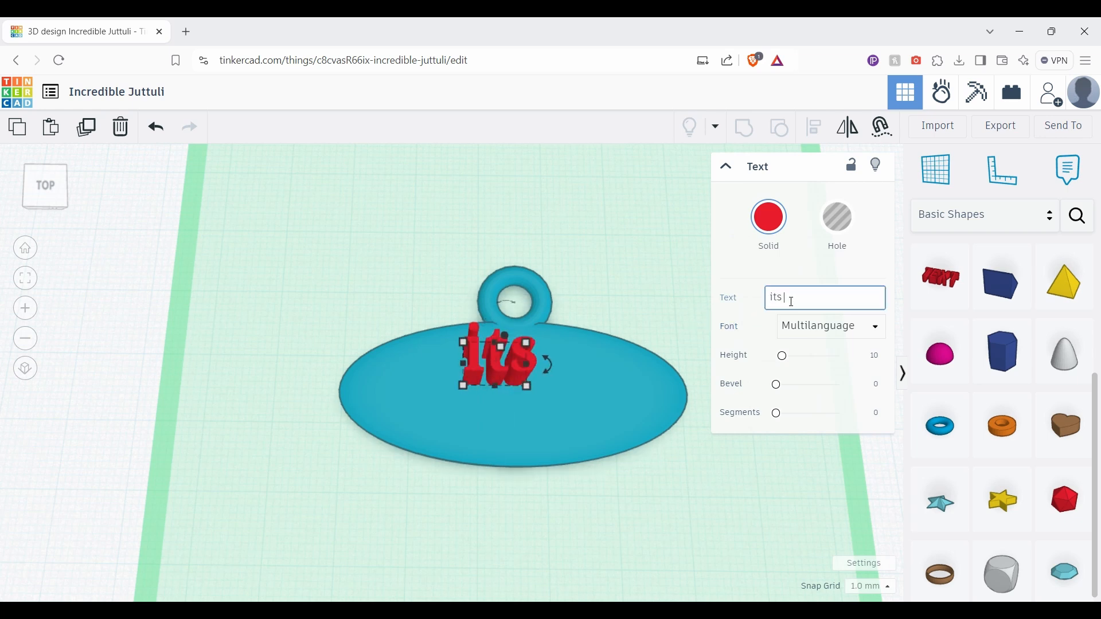
key("BackSpace")
key("BackSpace")
key("BackSpace")
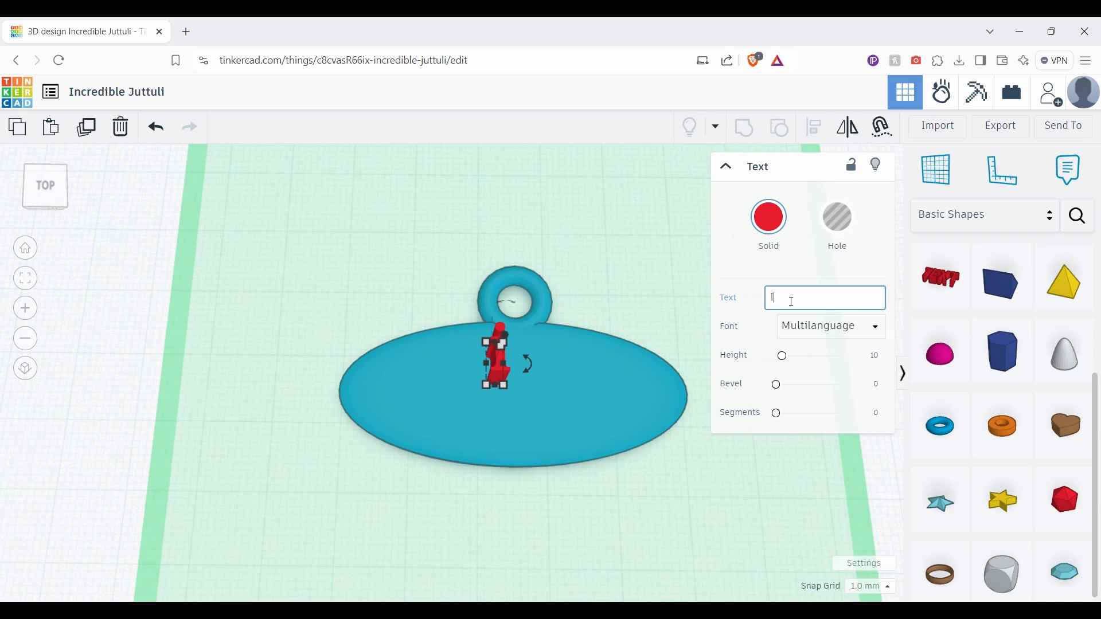
type("Its")
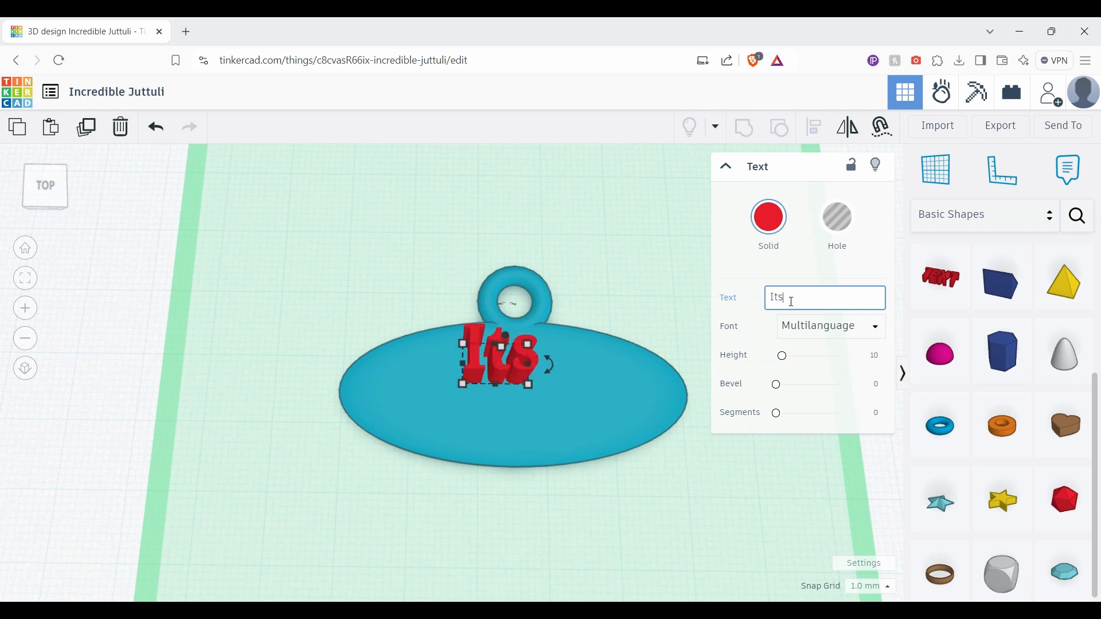
key("BackSpace")
type("'s a")
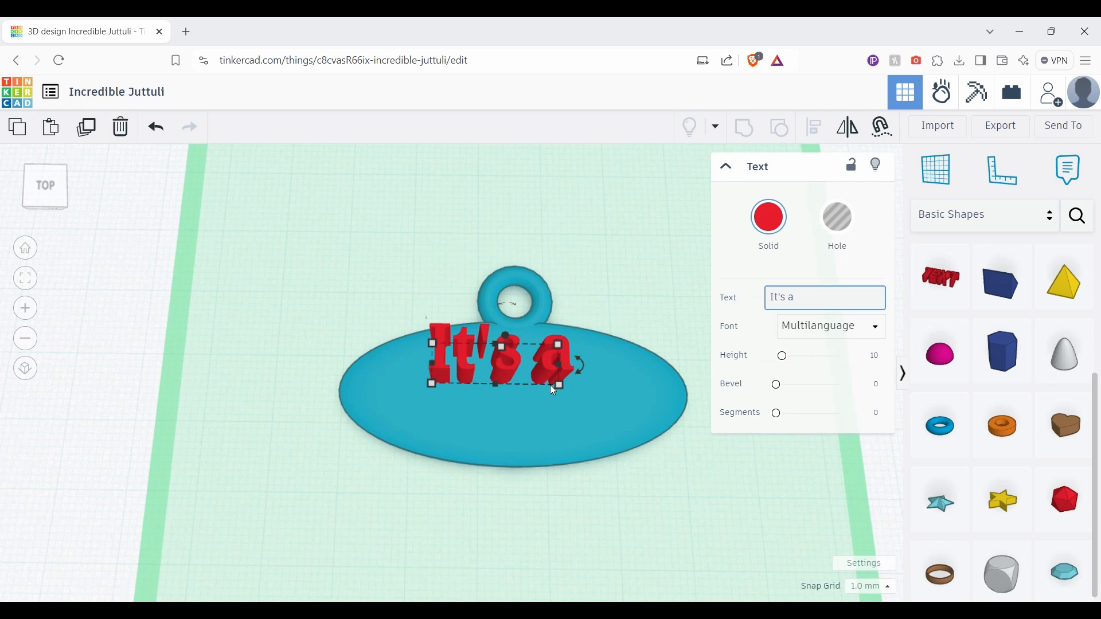
Step: Shrink the "It's a" text, reduce its height to 4 mm, and shift the tag 1 mm sideways and 1 mm forward beneath it
left_click_drag(561, 392, 513, 344)
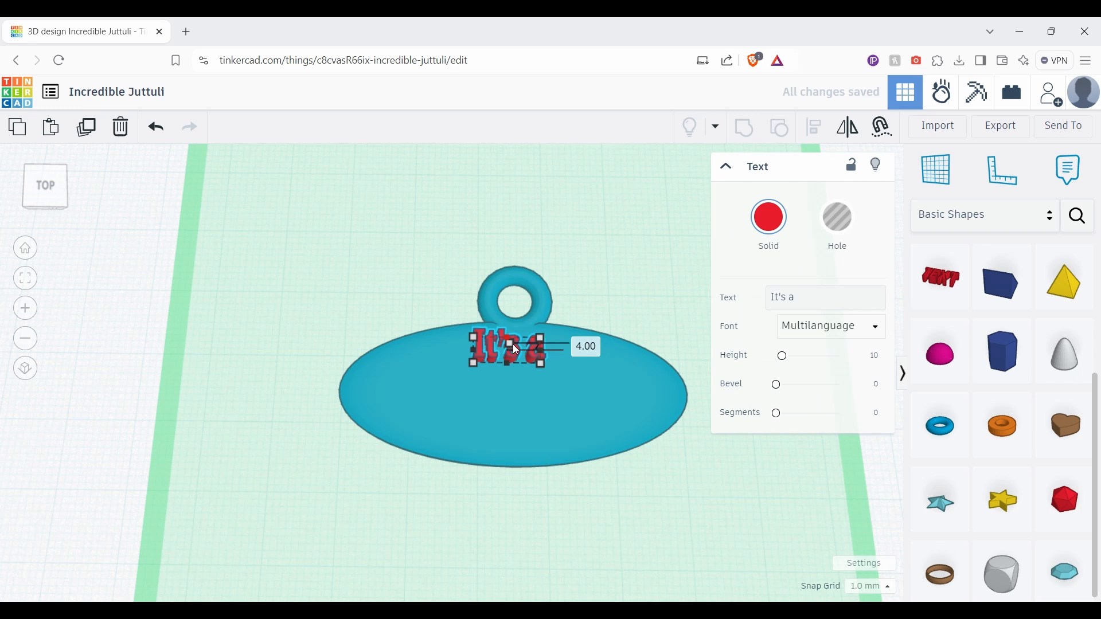
left_click(518, 356)
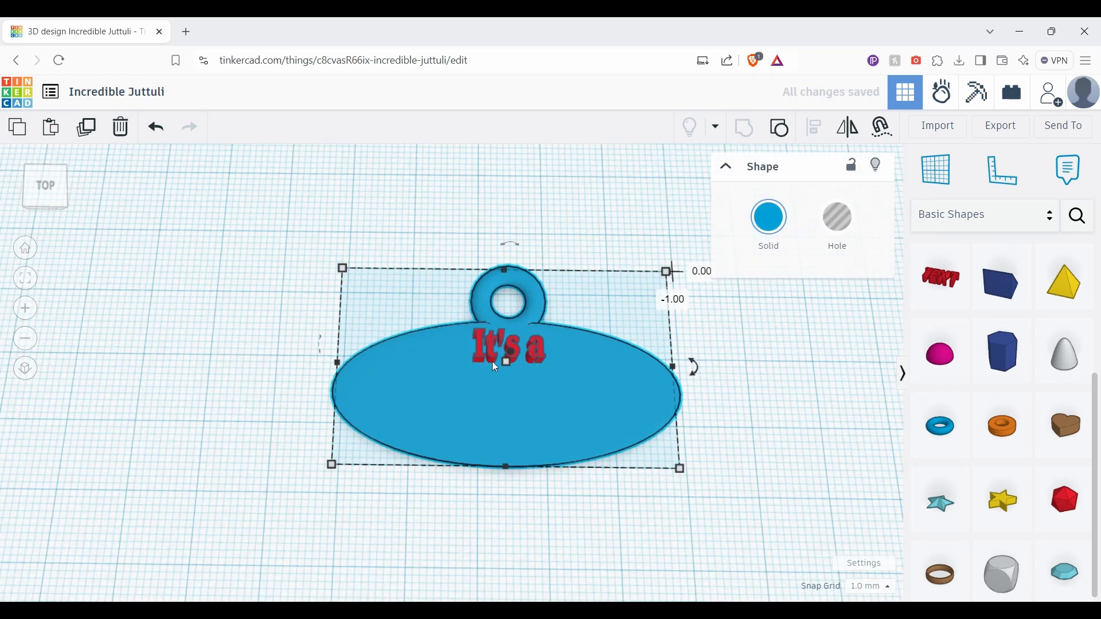
left_click(504, 373)
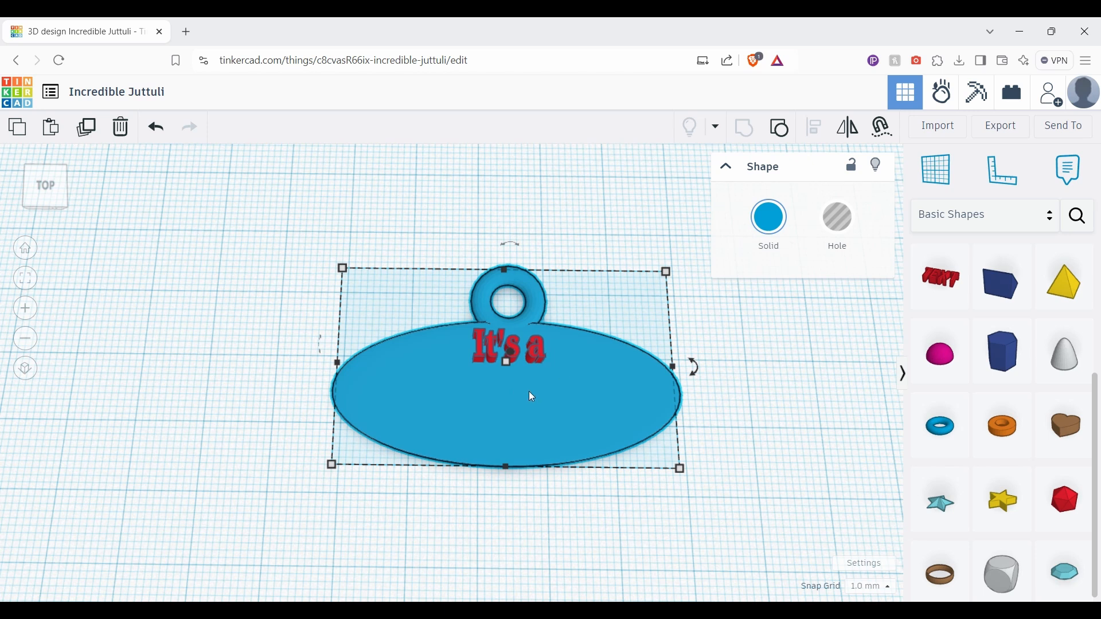
left_click_drag(529, 392, 527, 398)
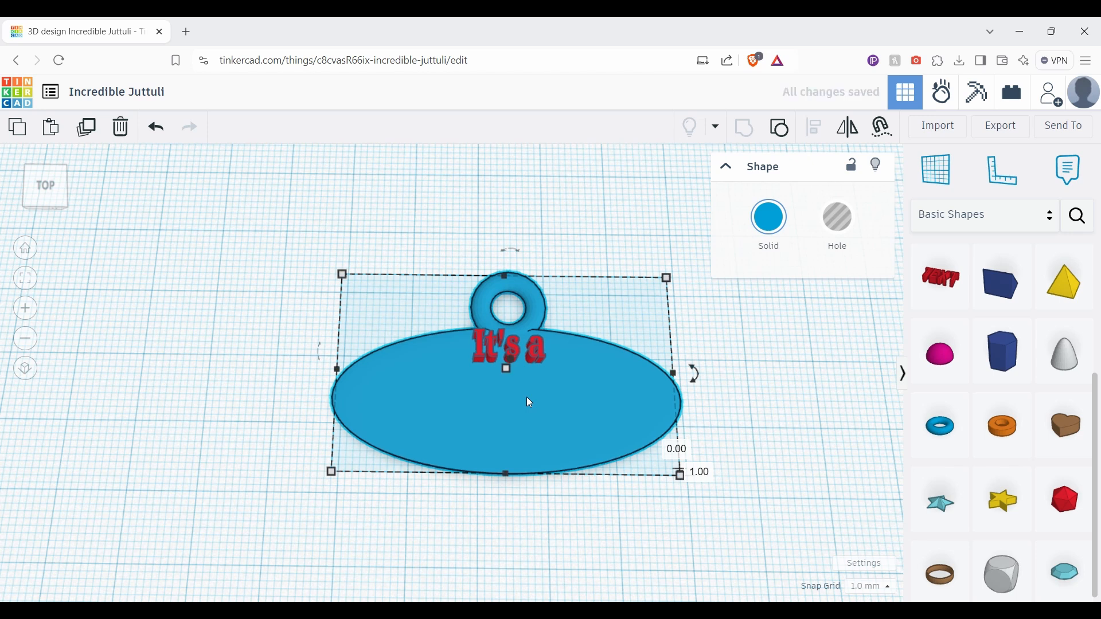
Step: Reduce the height of the "It's a" text further so it sits low on the oval's surface
left_click(724, 460)
right_click_drag(733, 413, 732, 374)
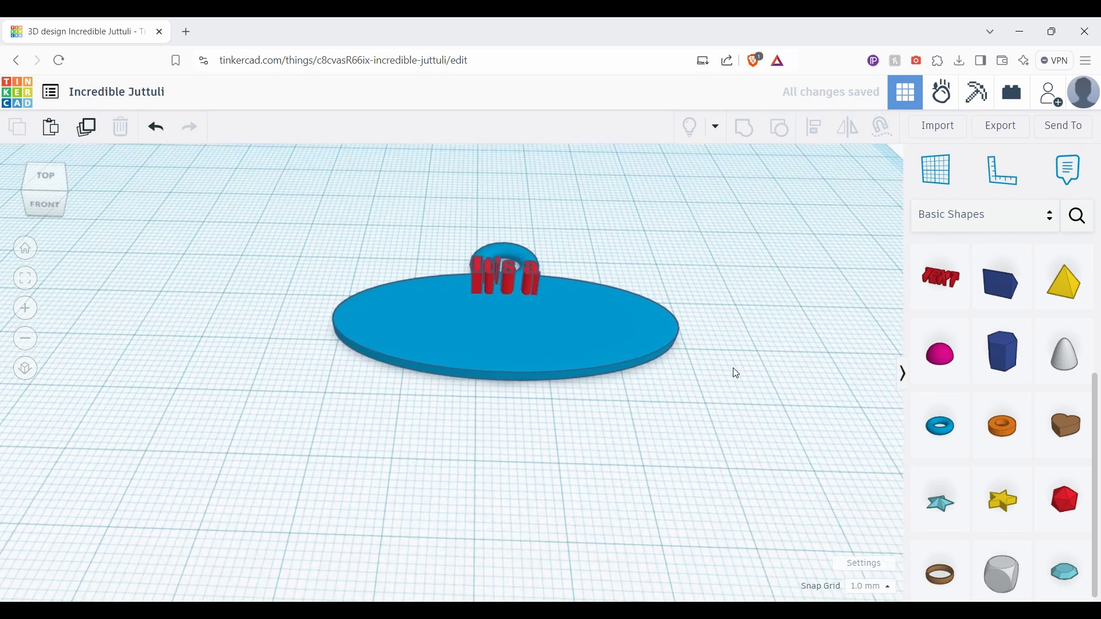
left_click(507, 270)
left_click_drag(506, 264, 521, 295)
right_click_drag(549, 376, 551, 406)
left_click(547, 427)
right_click_drag(542, 446, 542, 495)
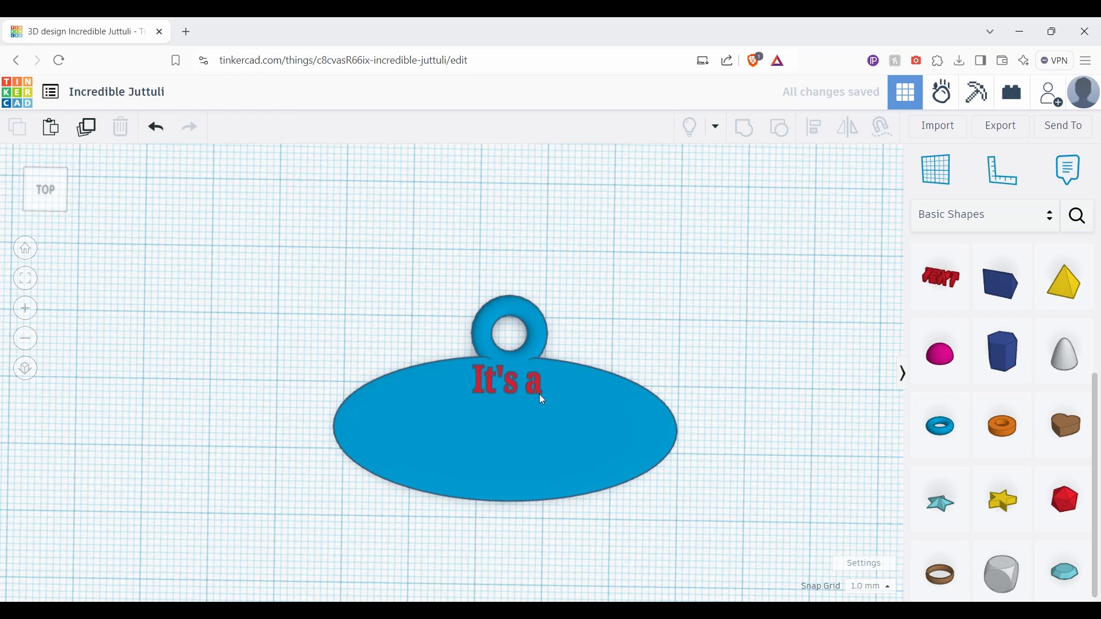
Step: Add a second text shape and scale it down proportionally to sit on the oval directly below "It's a"
left_click_drag(905, 304, 497, 427)
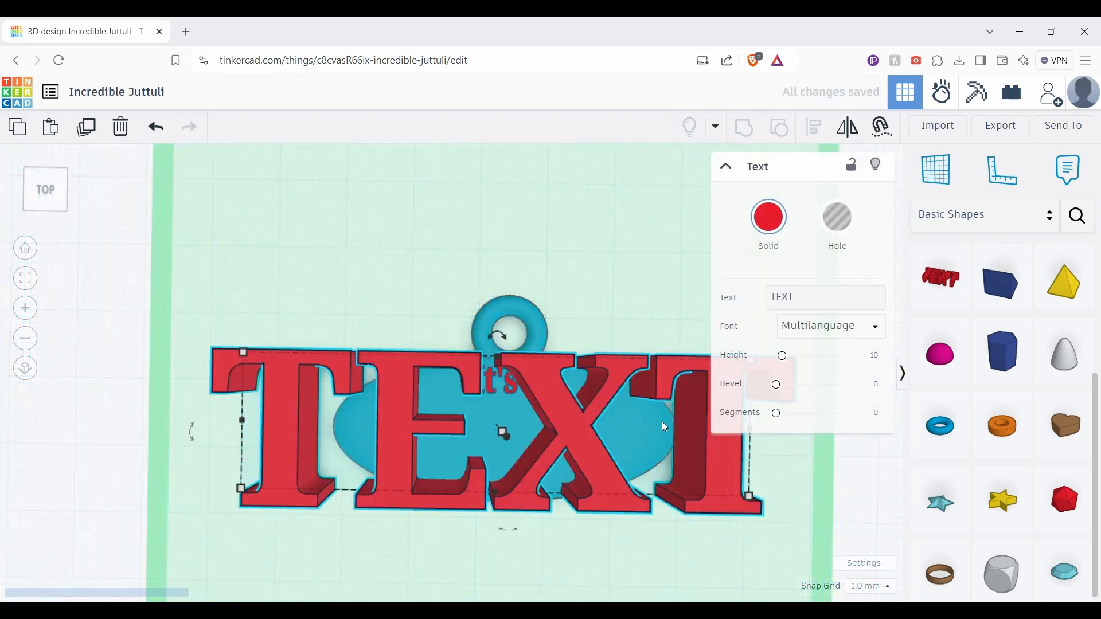
left_click_drag(745, 496, 567, 421)
left_click_drag(802, 301, 694, 294)
left_click_drag(836, 307, 760, 307)
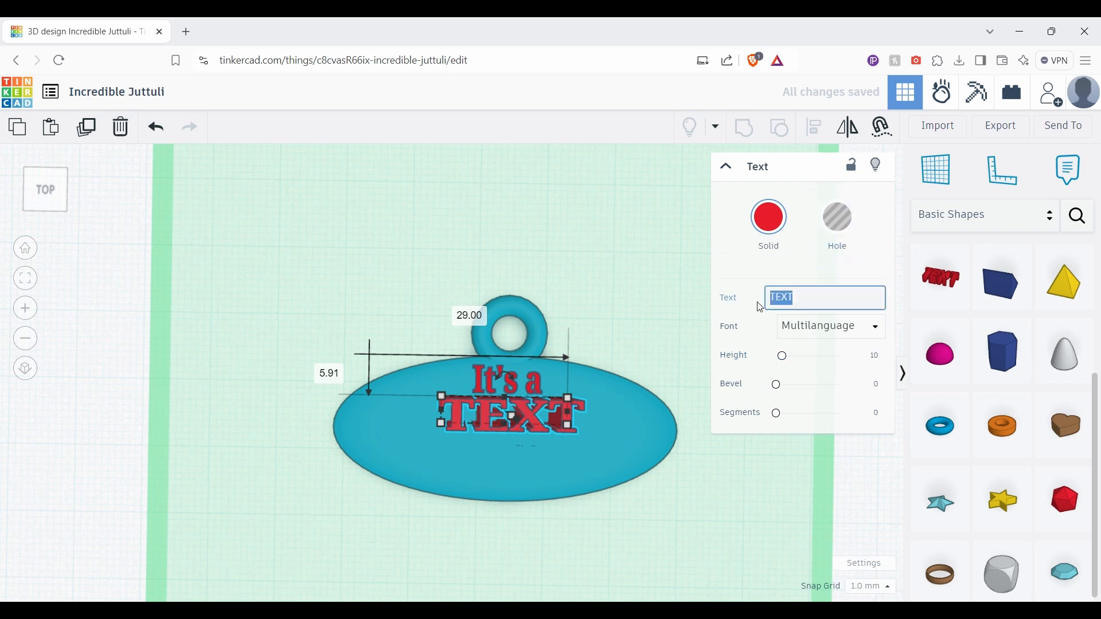
Step: Try the Serif, Sans Mono and Sans fonts on the second text and return it to Multilanguage
left_click(854, 325)
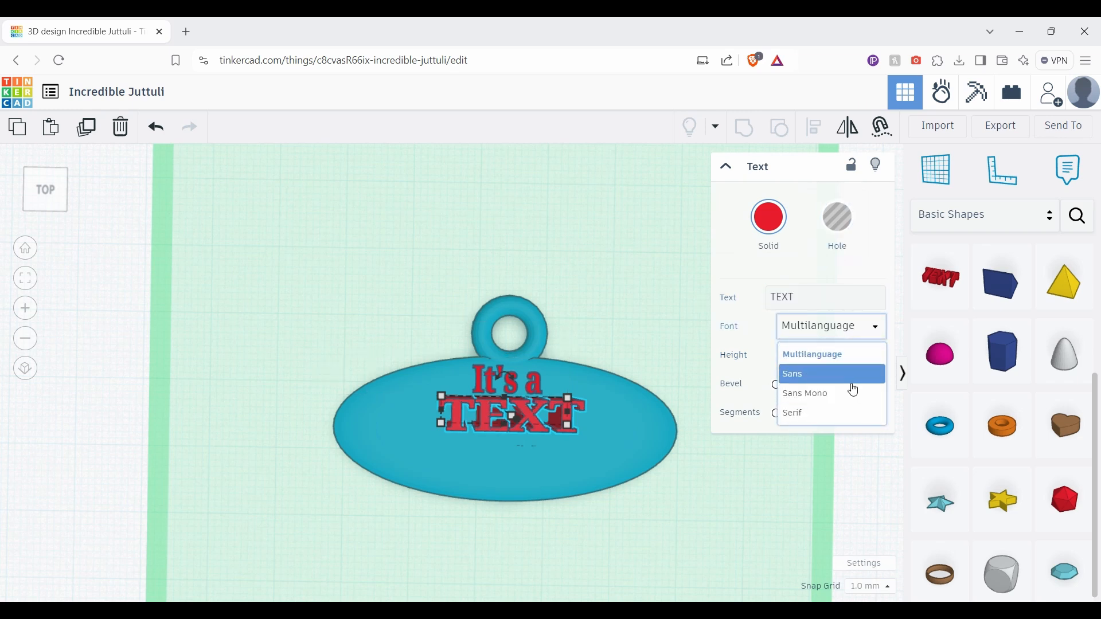
left_click(844, 411)
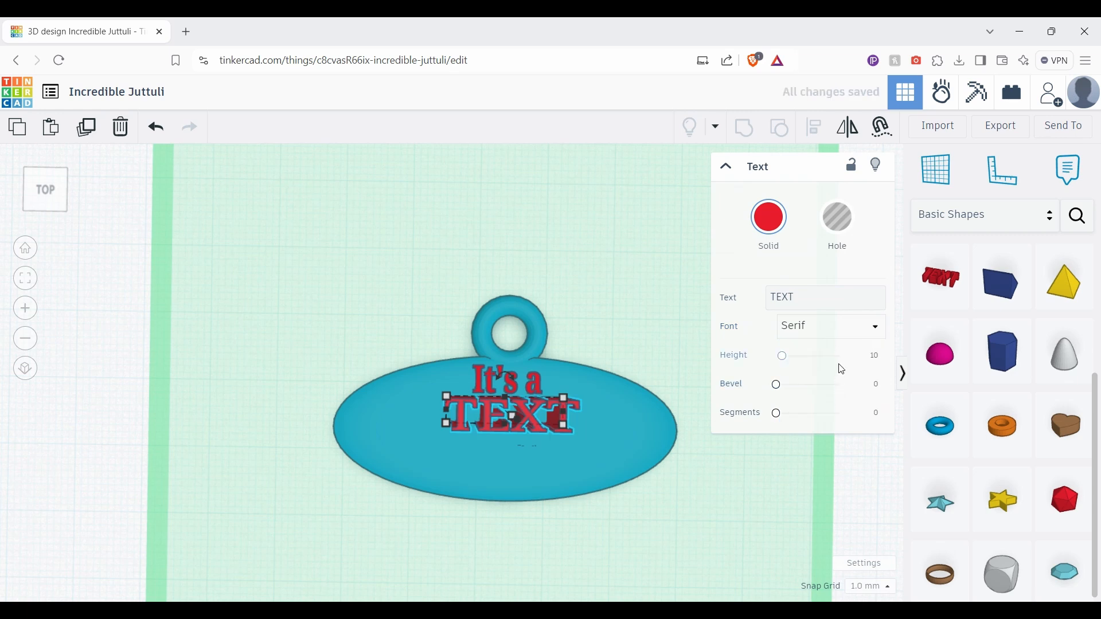
left_click(837, 337)
left_click(827, 394)
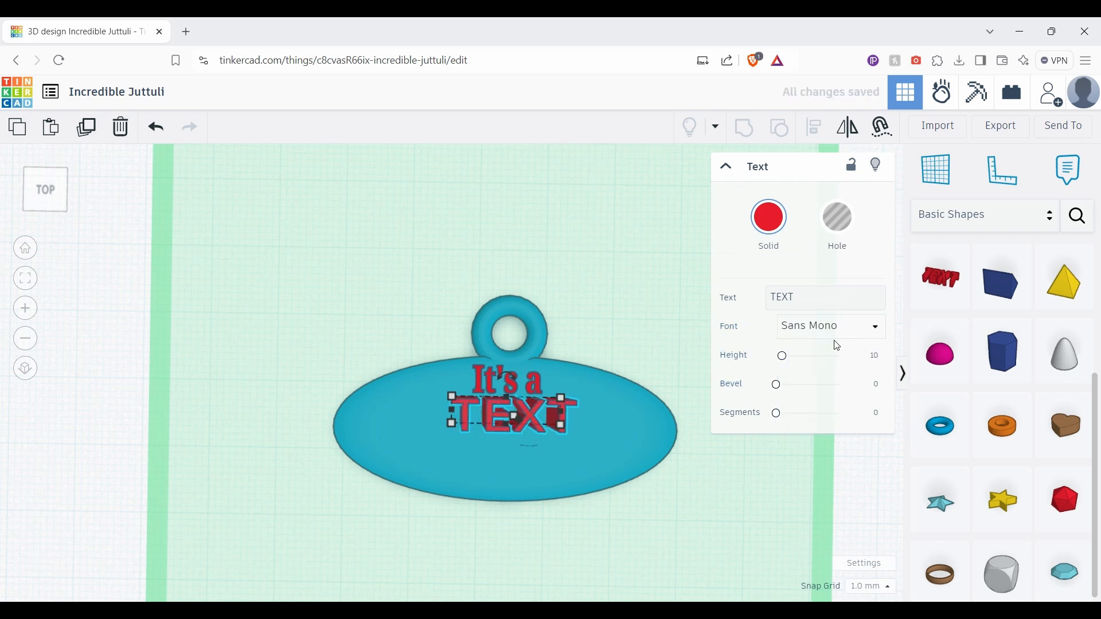
left_click(833, 338)
left_click(835, 373)
left_click(835, 334)
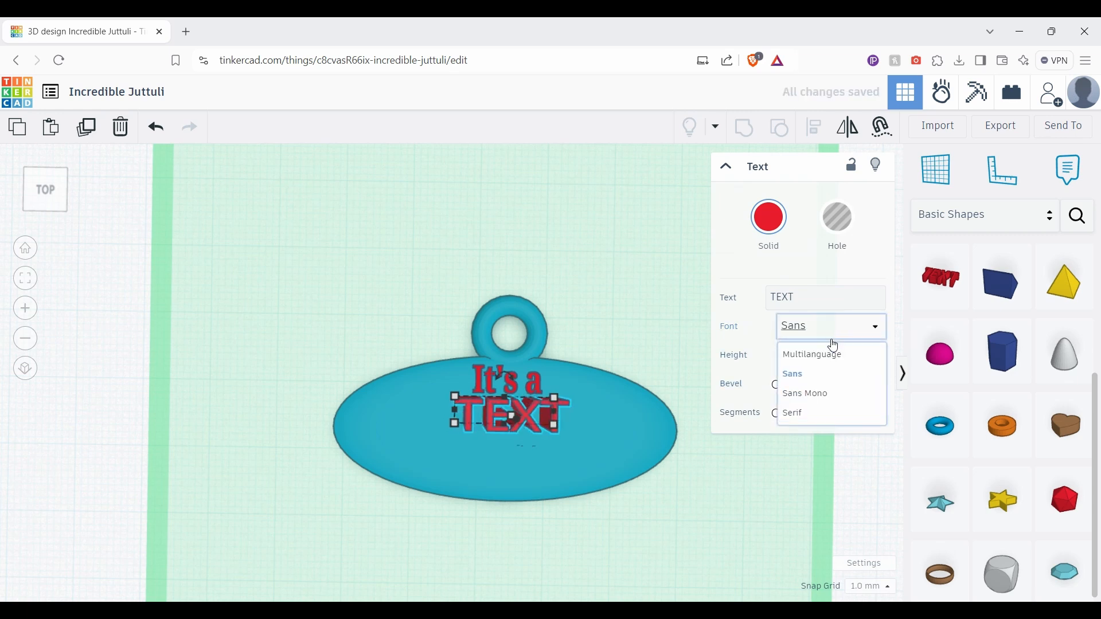
left_click(830, 355)
Step: Change the wording of the second text shape to "Massey Drive"
left_click(821, 305)
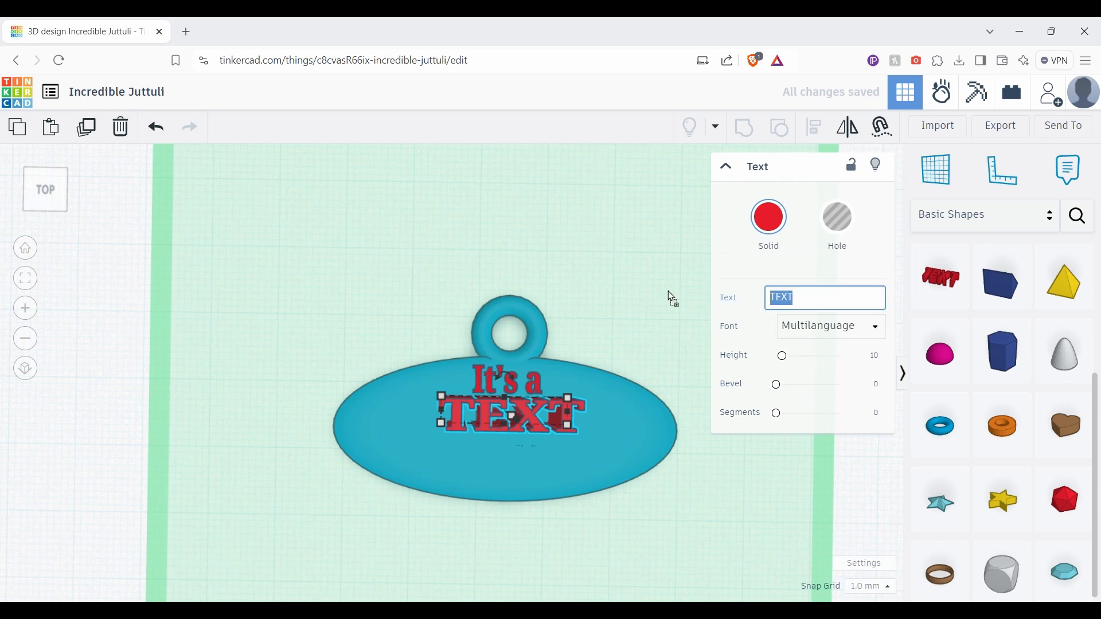
key("BackSpace")
type("Massey")
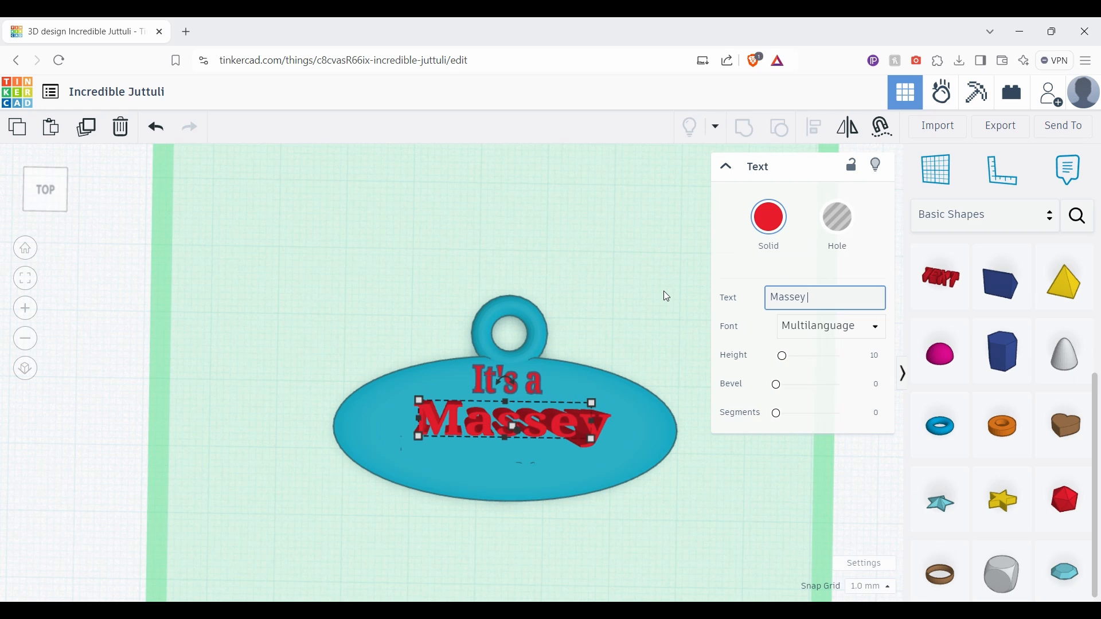
type(" Drive")
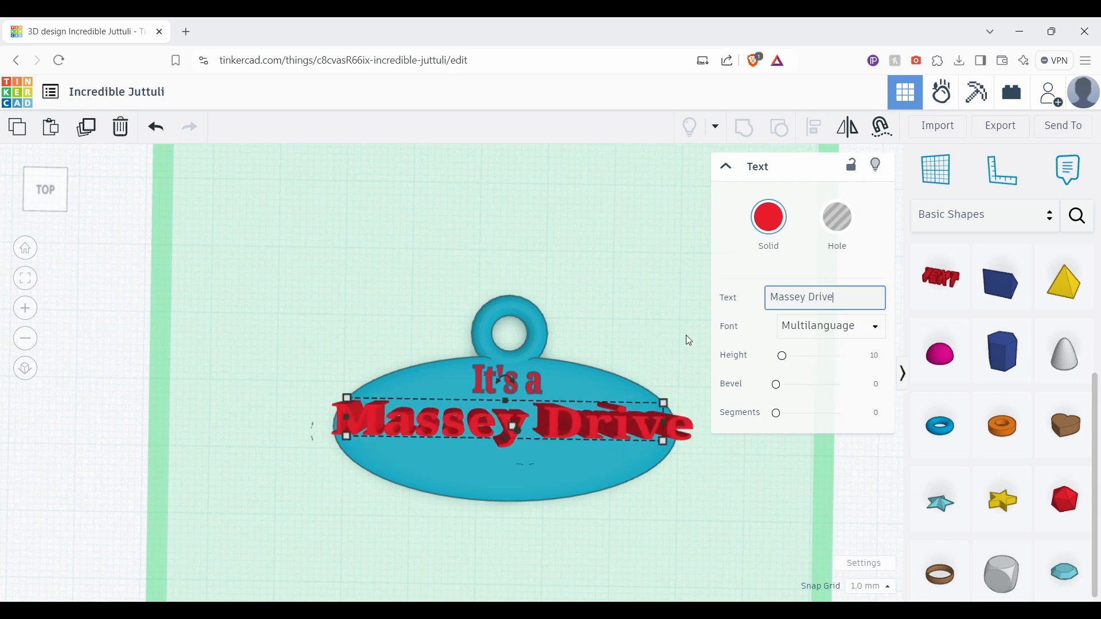
Step: Resize the "Massey Drive" text to fit across the oval's width and move it 2 mm sideways to centre it
left_click_drag(663, 441, 639, 453)
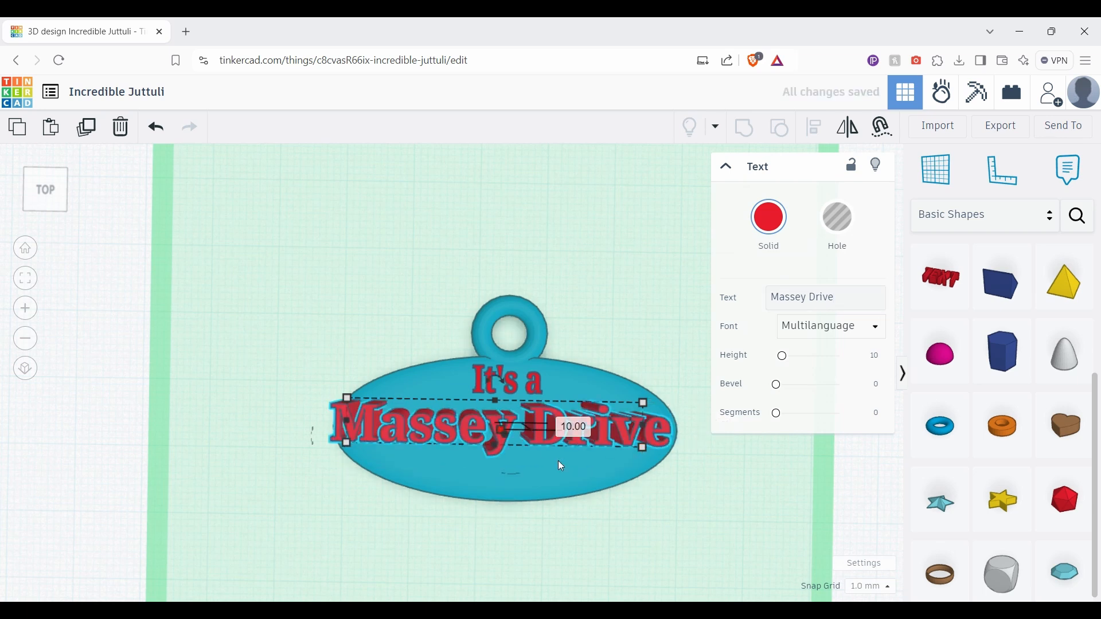
scroll(558, 460, "up", 2)
right_click_drag(554, 454, 574, 367)
mouse_move(574, 368)
left_mouse_down()
mouse_move(577, 357)
mouse_move(594, 374)
mouse_move(586, 359)
left_mouse_up()
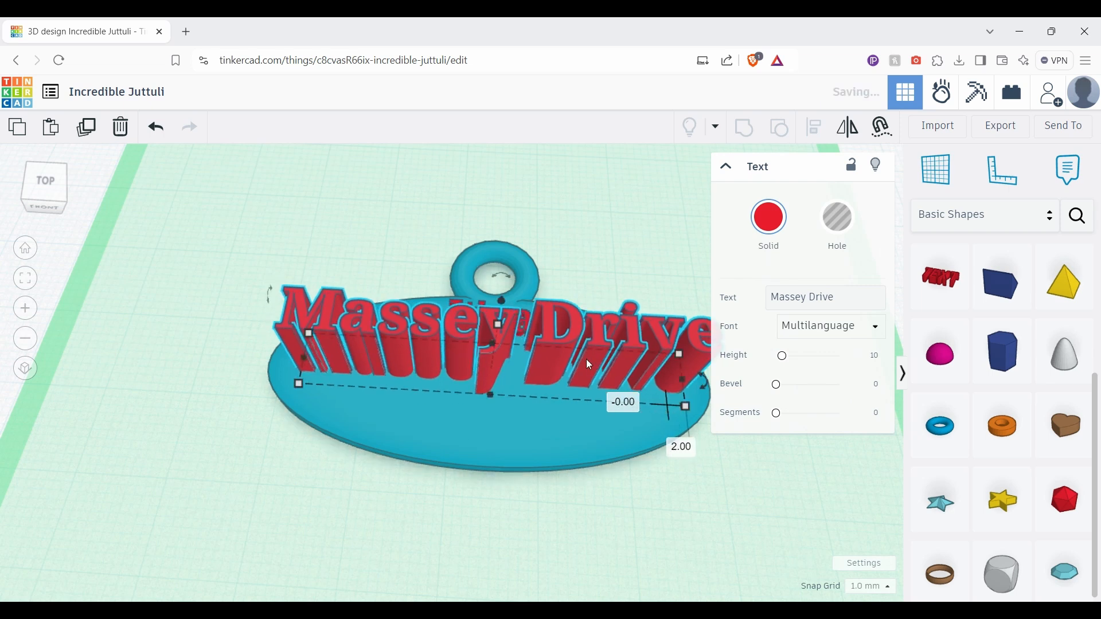
Step: Lower the "Massey Drive" text's height to 2 mm
right_click_drag(586, 359, 603, 400)
left_click_drag(499, 284, 498, 328)
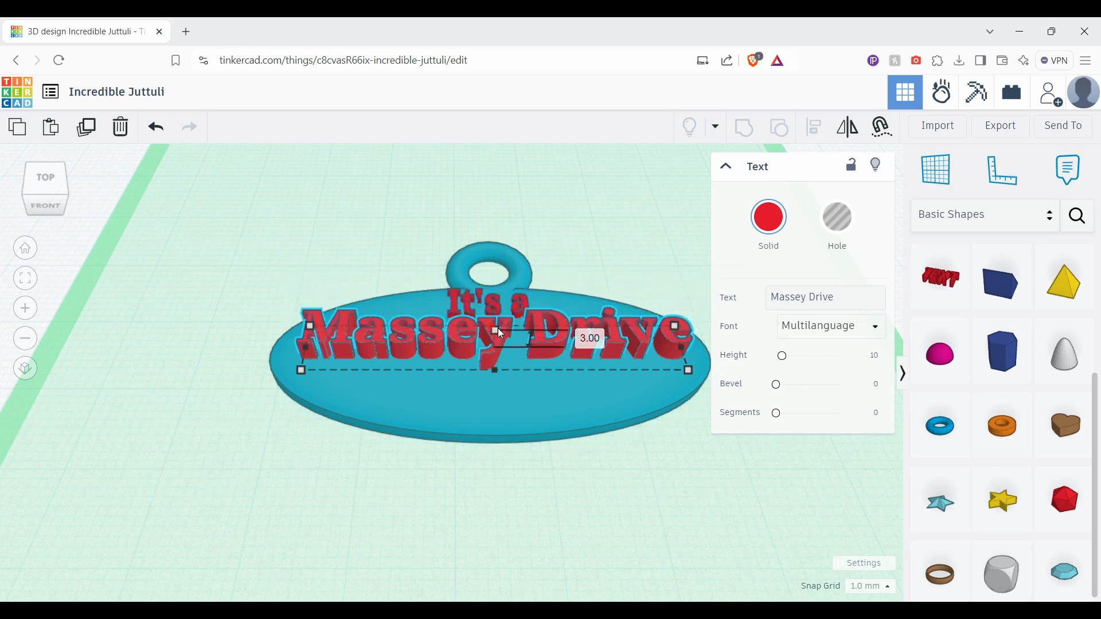
right_click_drag(527, 384, 470, 374)
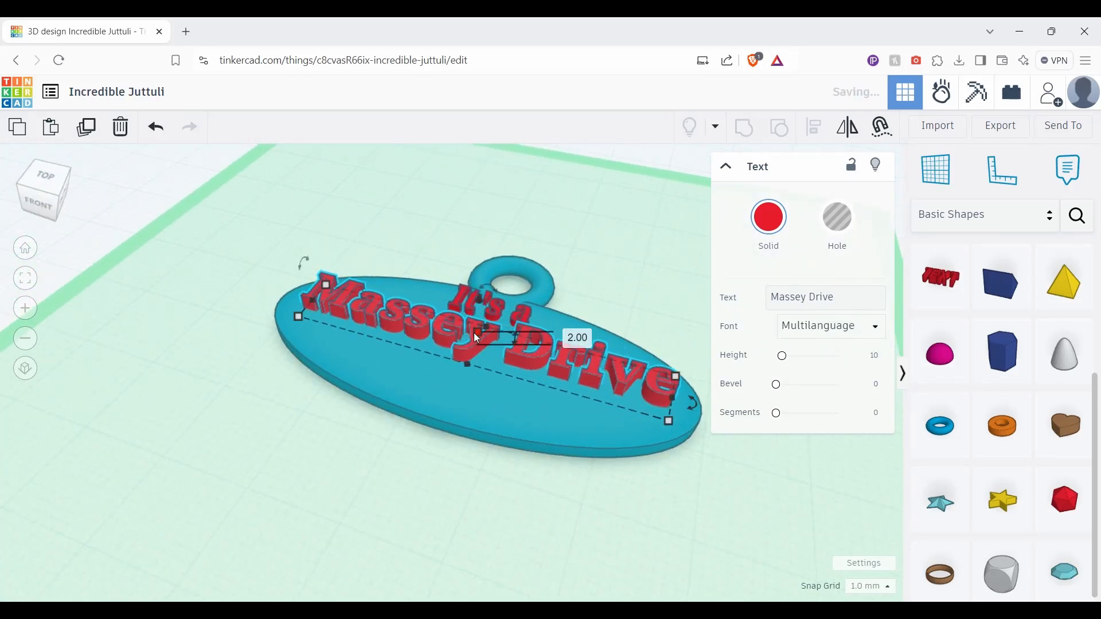
Step: Add a third text shape to the tag and shrink it to fit beneath the "Massey Drive" text
right_click_drag(476, 335, 565, 414)
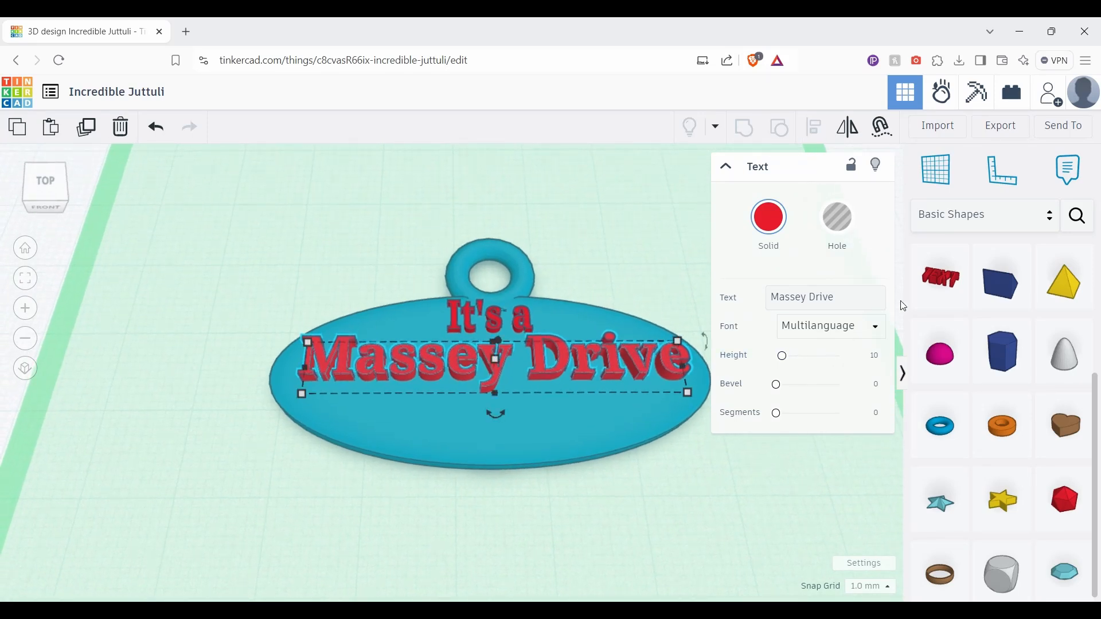
left_click_drag(941, 278, 518, 404)
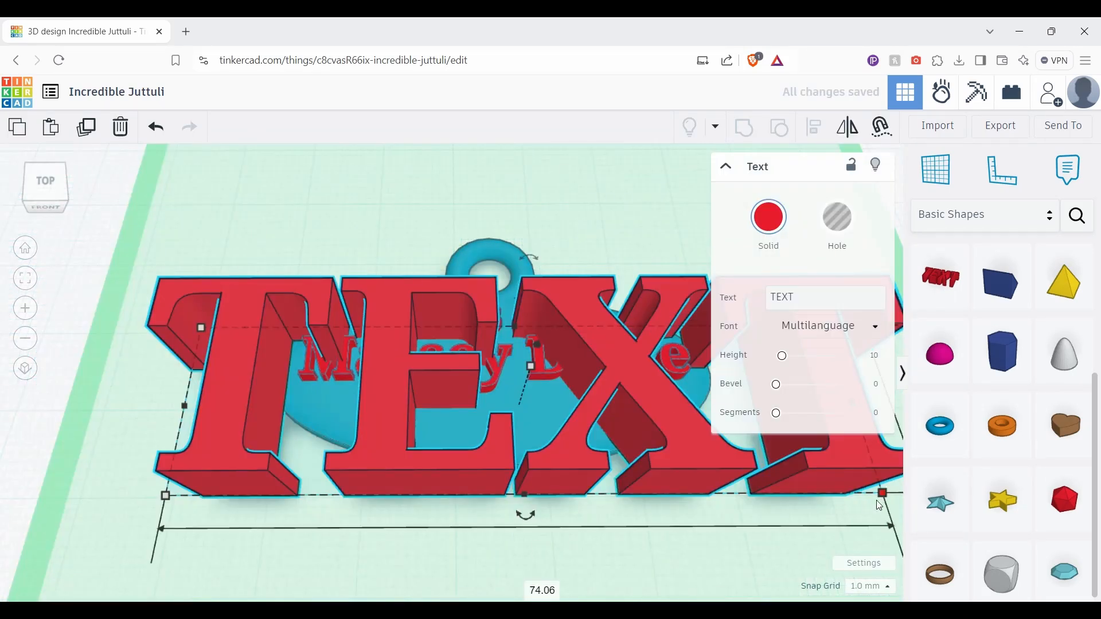
left_click_drag(883, 498, 570, 416)
right_click_drag(666, 445, 683, 504)
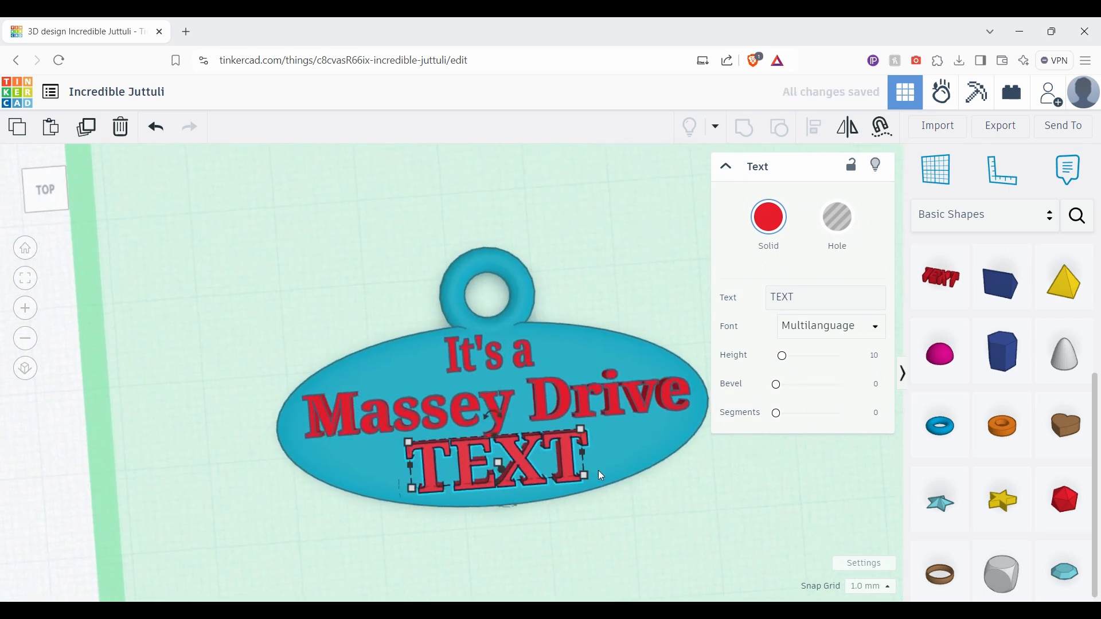
Step: Change the wording of the third text shape to "Thing!"
right_click_drag(597, 470, 588, 321)
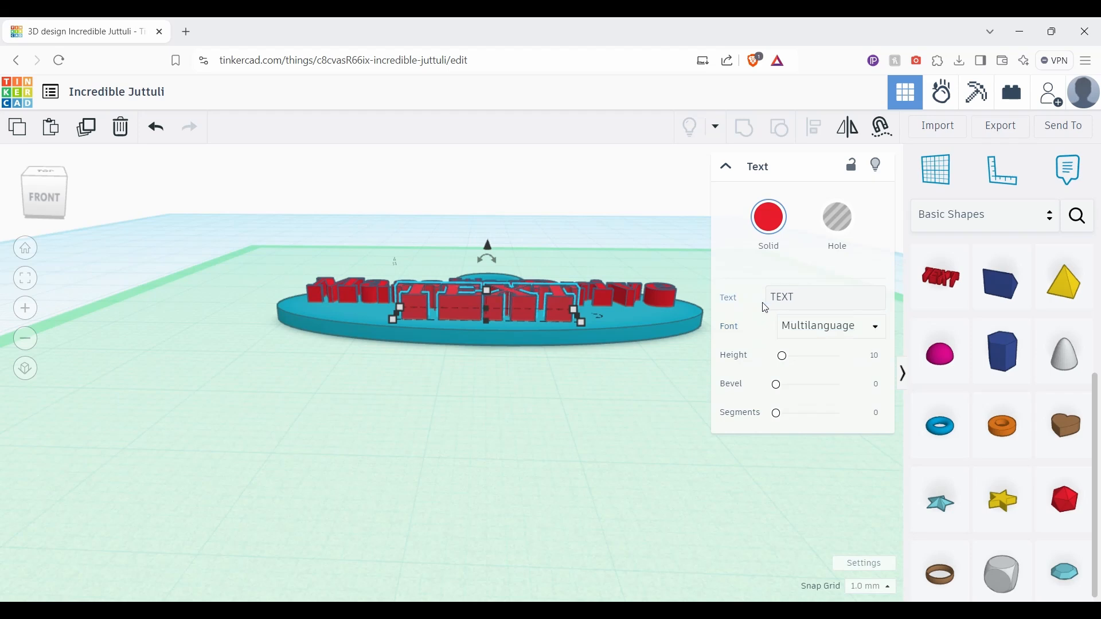
left_click(811, 305)
key("BackSpace")
key("BackSpace")
key("BackSpace")
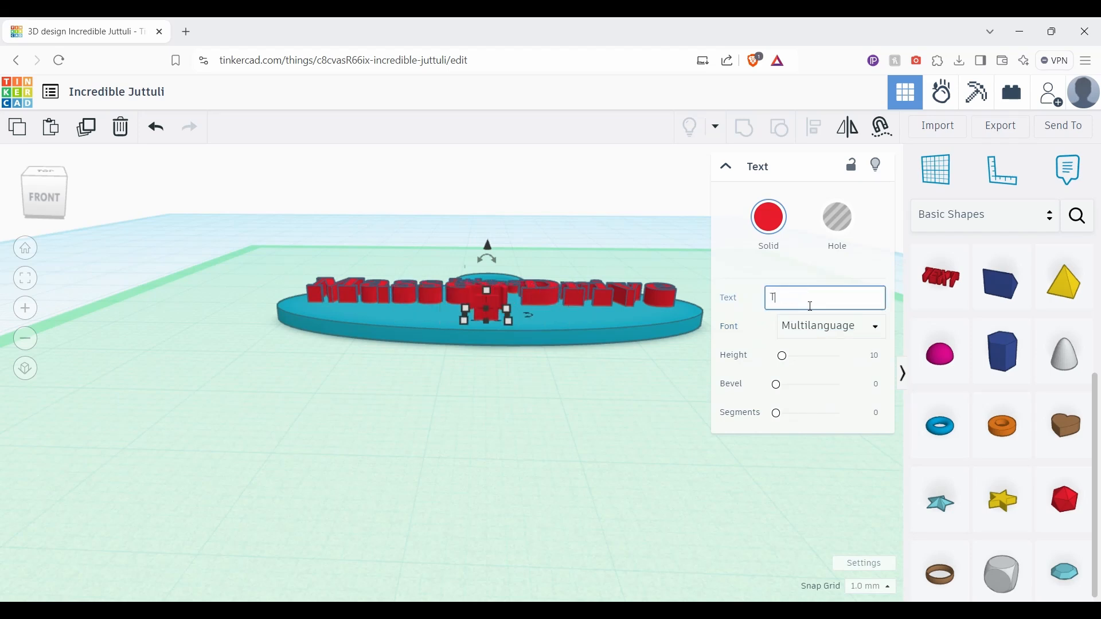
type("hing")
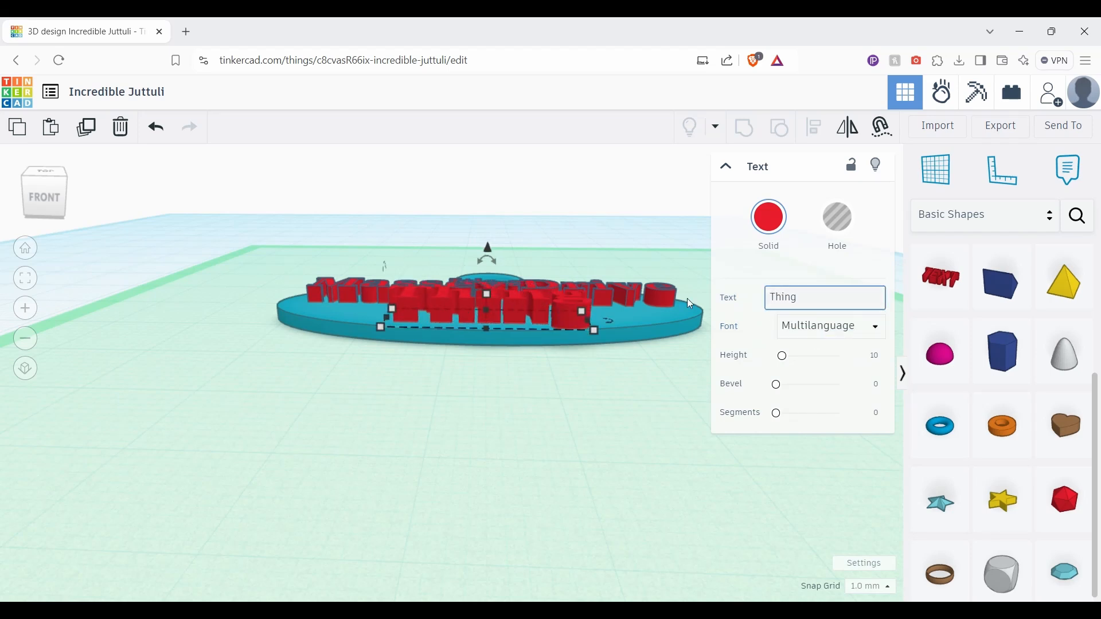
type("!")
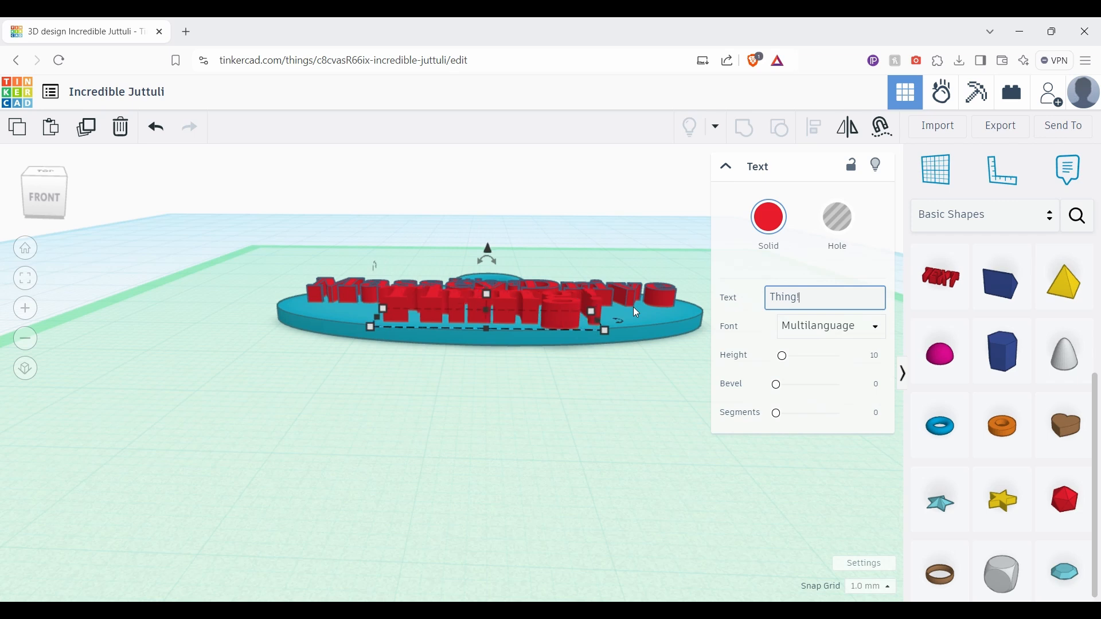
Step: Lower the "Thing!" text's height to 1 mm and shift it left beneath "Massey Drive" to leave room beside it
right_click_drag(638, 302, 576, 457)
left_click_drag(576, 458, 541, 456)
right_click_drag(510, 469, 504, 413)
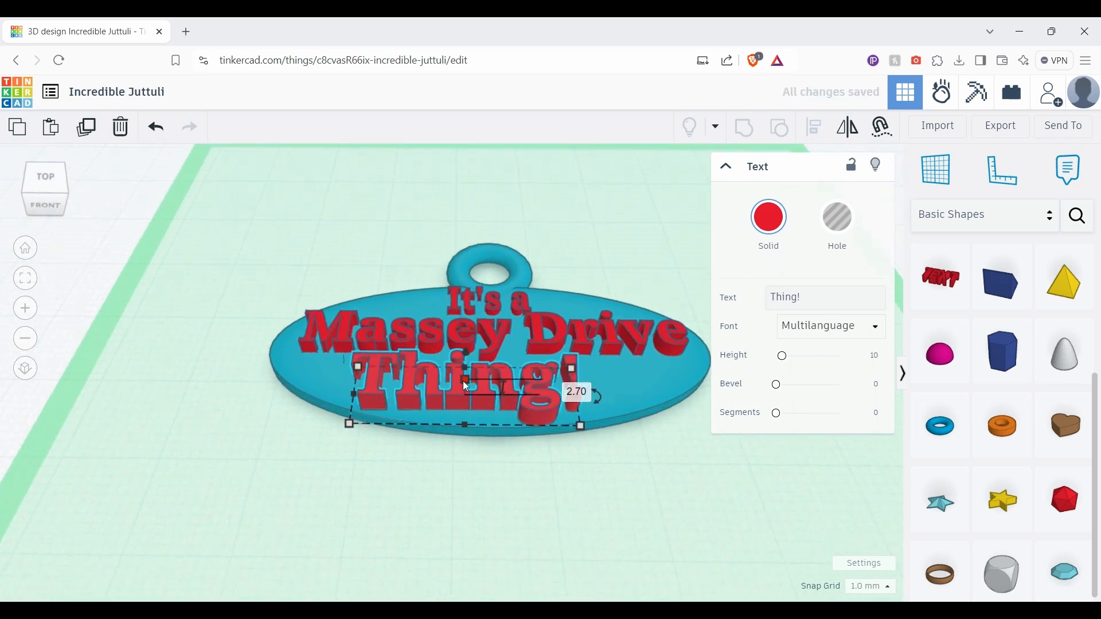
left_click_drag(463, 381, 462, 389)
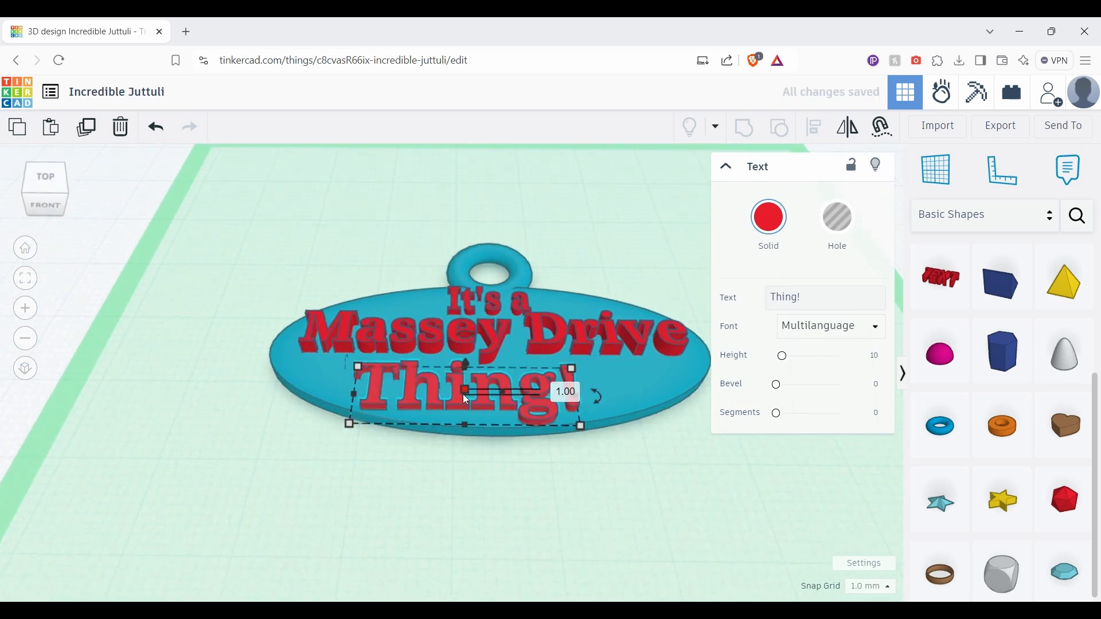
right_click_drag(463, 394, 476, 353)
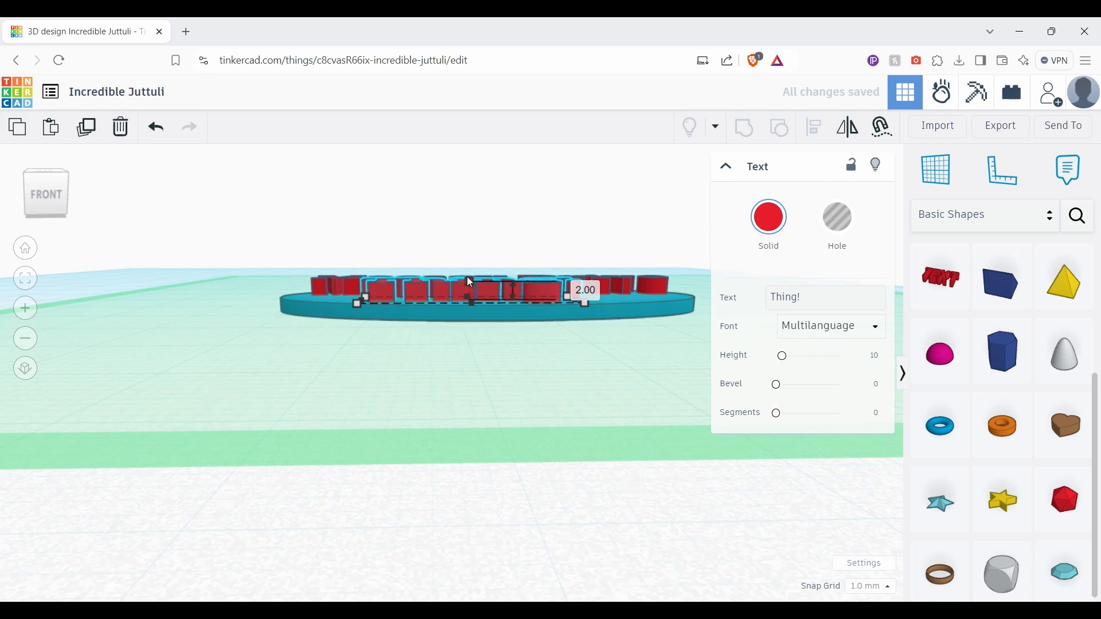
mouse_move(473, 282)
right_mouse_down()
mouse_move(475, 397)
mouse_move(465, 291)
right_mouse_up()
left_click_drag(465, 292, 467, 297)
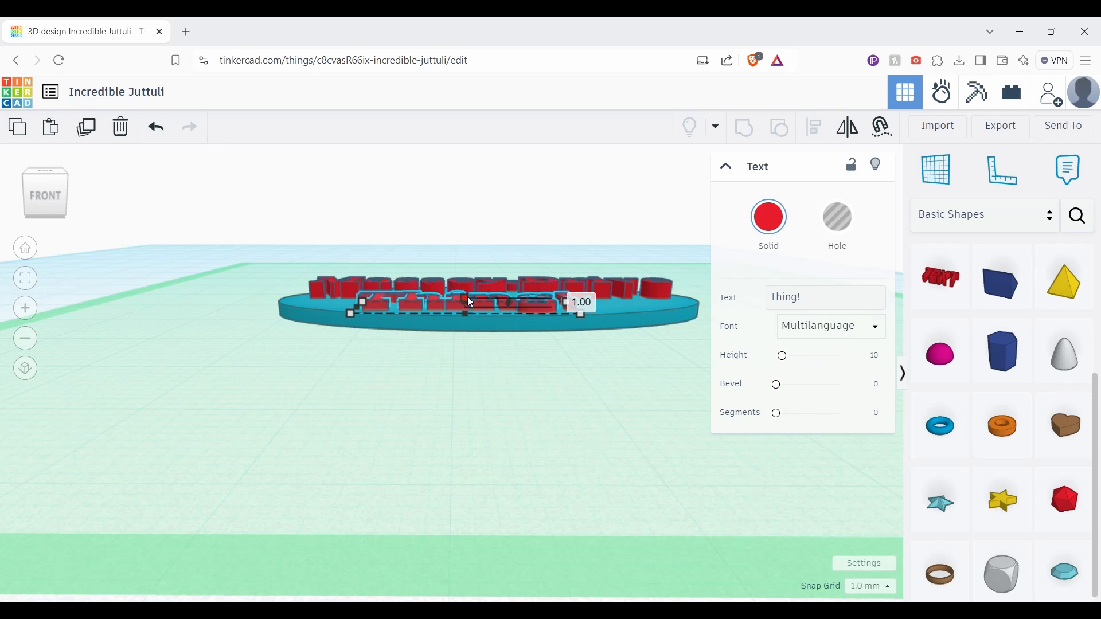
right_click_drag(524, 304, 533, 438)
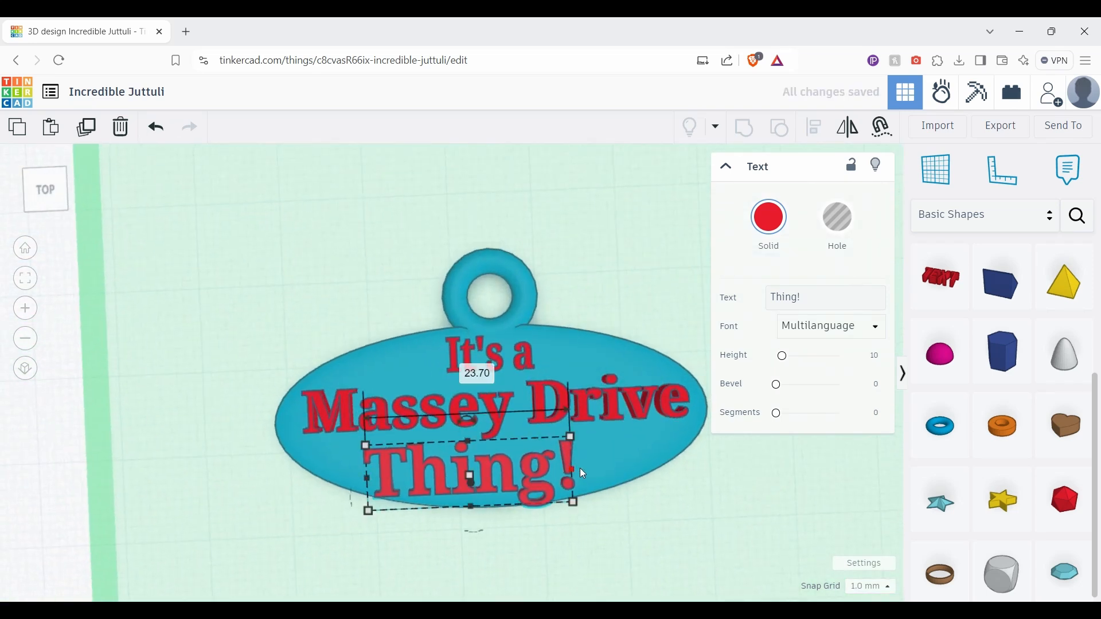
left_click_drag(561, 472, 521, 458)
Step: Place a thick five-pointed star over the right end of the oval tag and flatten its height to 0.01 mm
left_click(610, 460)
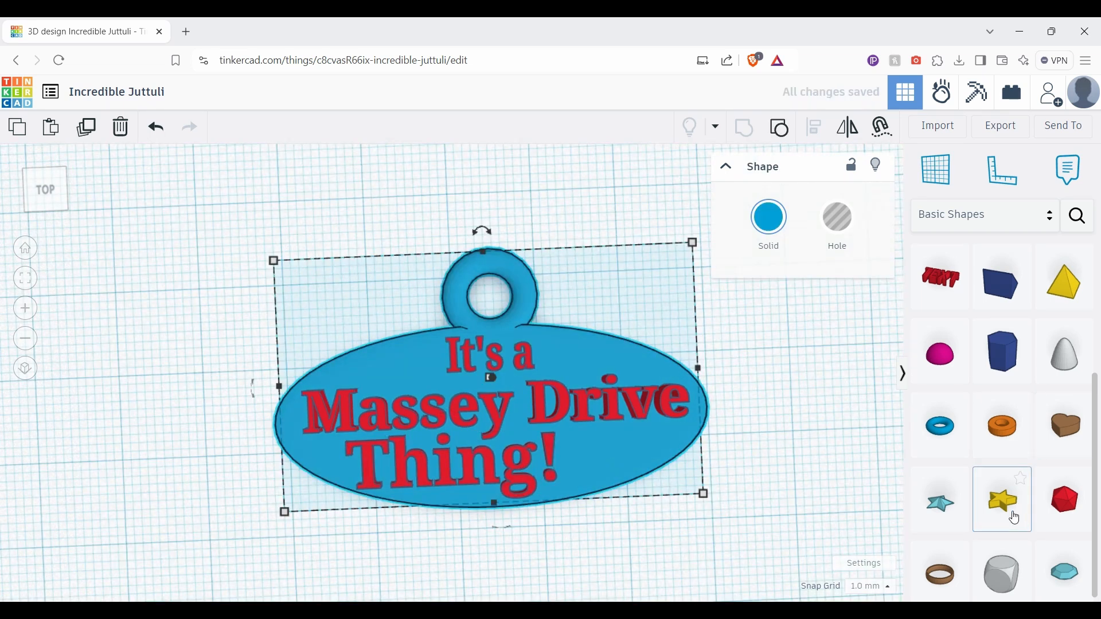
left_click(1003, 499)
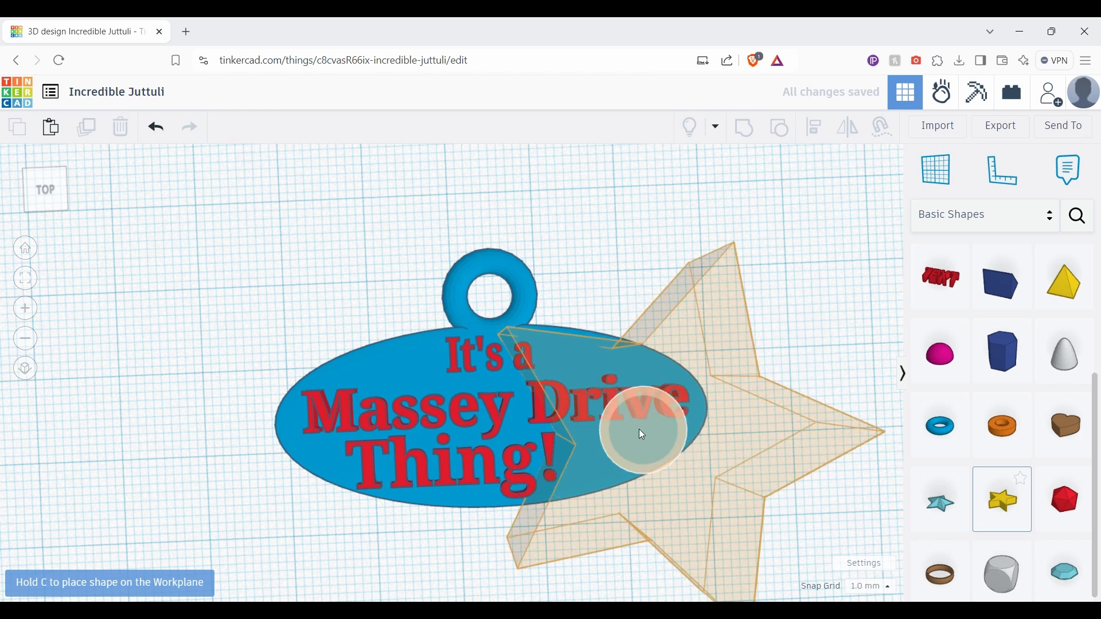
left_click(666, 440)
scroll(762, 548, "down", 5)
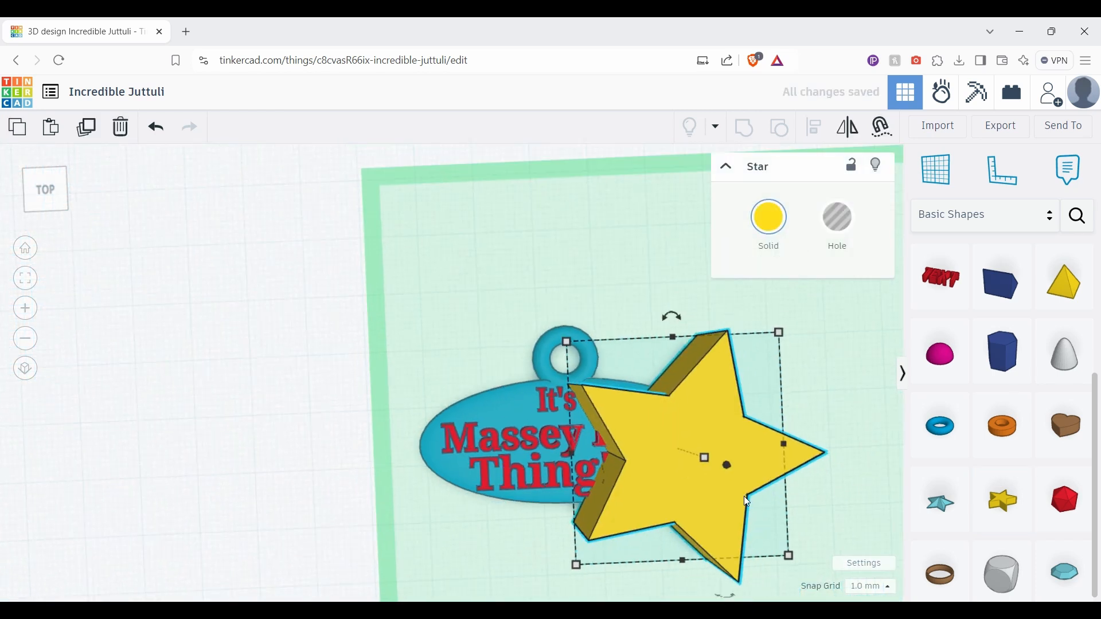
right_click_drag(733, 577, 736, 350)
left_click_drag(737, 351, 733, 416)
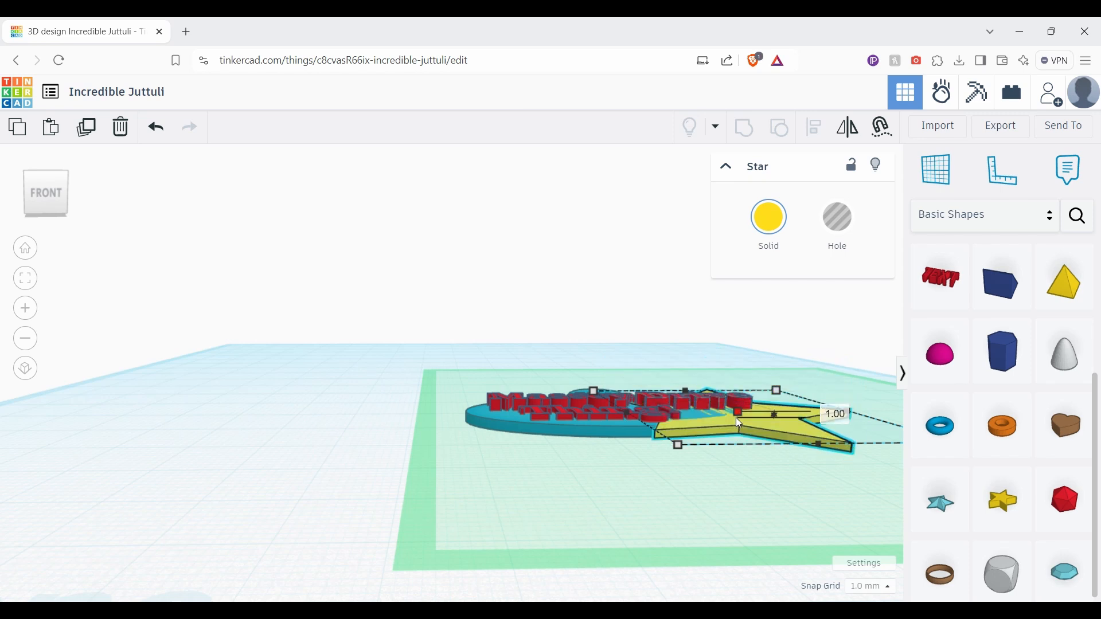
mouse_move(737, 420)
left_mouse_down()
mouse_move(741, 392)
mouse_move(740, 409)
left_mouse_up()
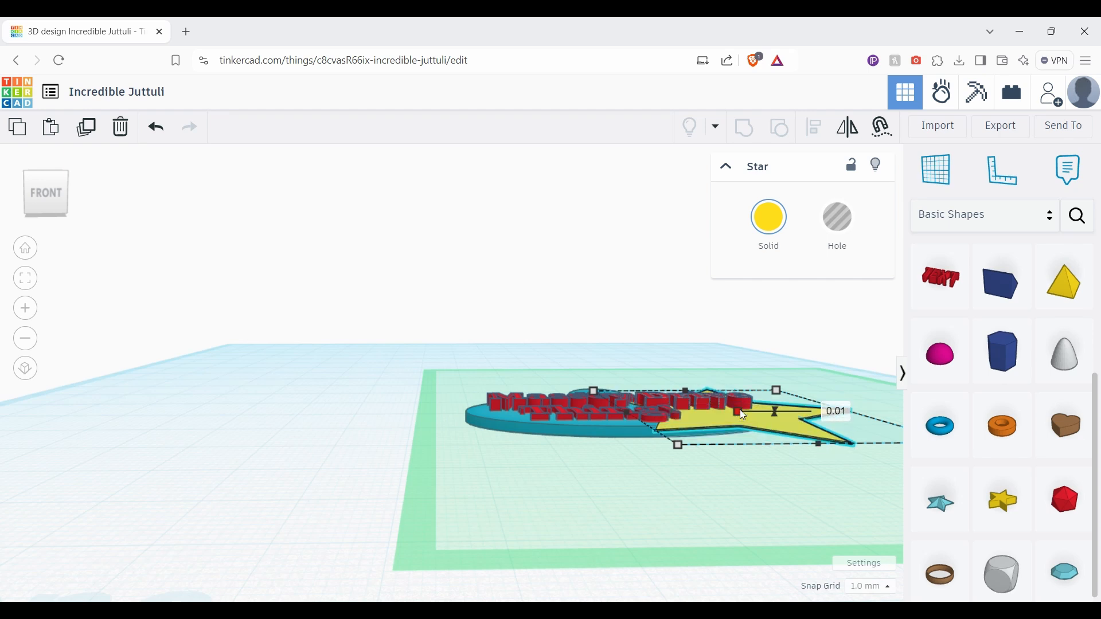
Step: Shrink the star to fit beside the "Thing!" text and set its height to 1 mm
right_click_drag(740, 409, 733, 518)
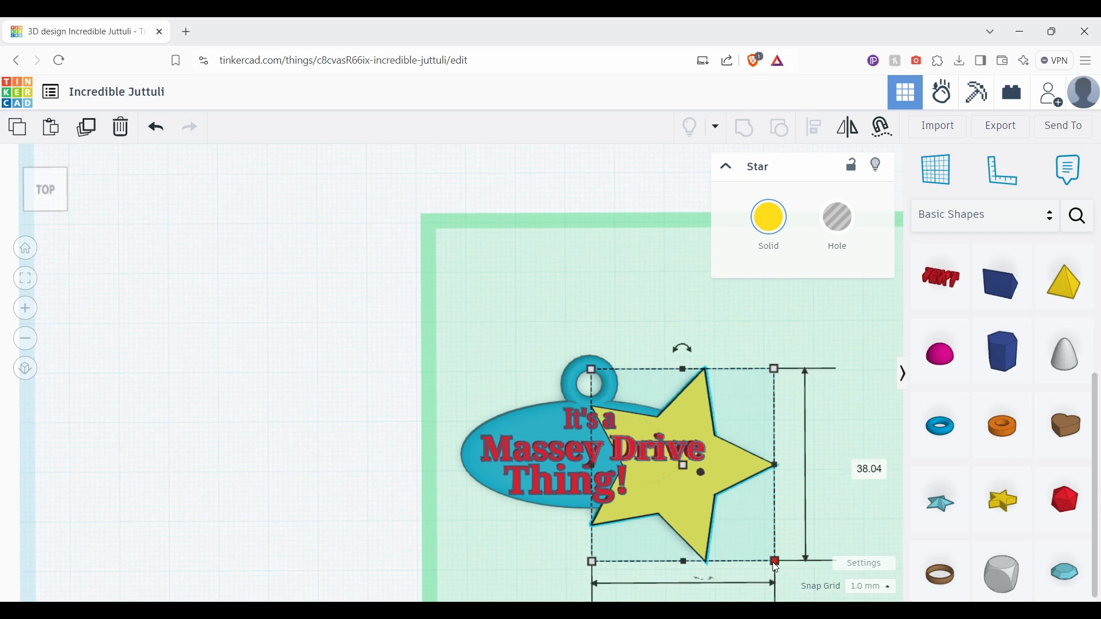
left_click_drag(775, 561, 690, 493, "alt")
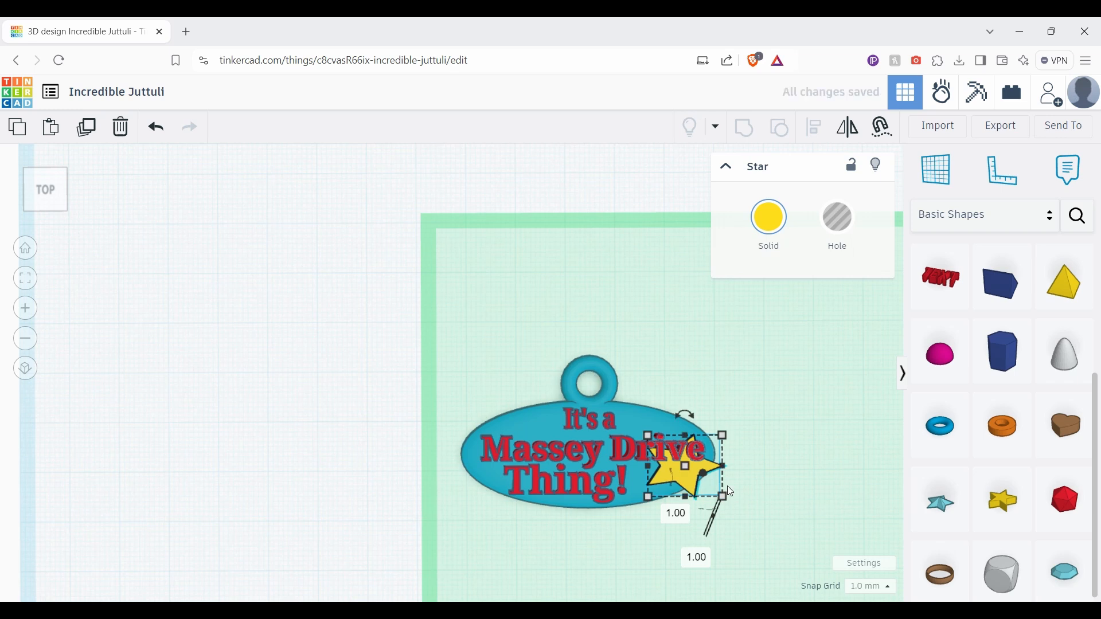
right_click_drag(732, 526, 724, 458)
mouse_move(723, 457)
left_mouse_down()
mouse_move(725, 474)
mouse_move(736, 441)
mouse_move(724, 469)
left_mouse_up()
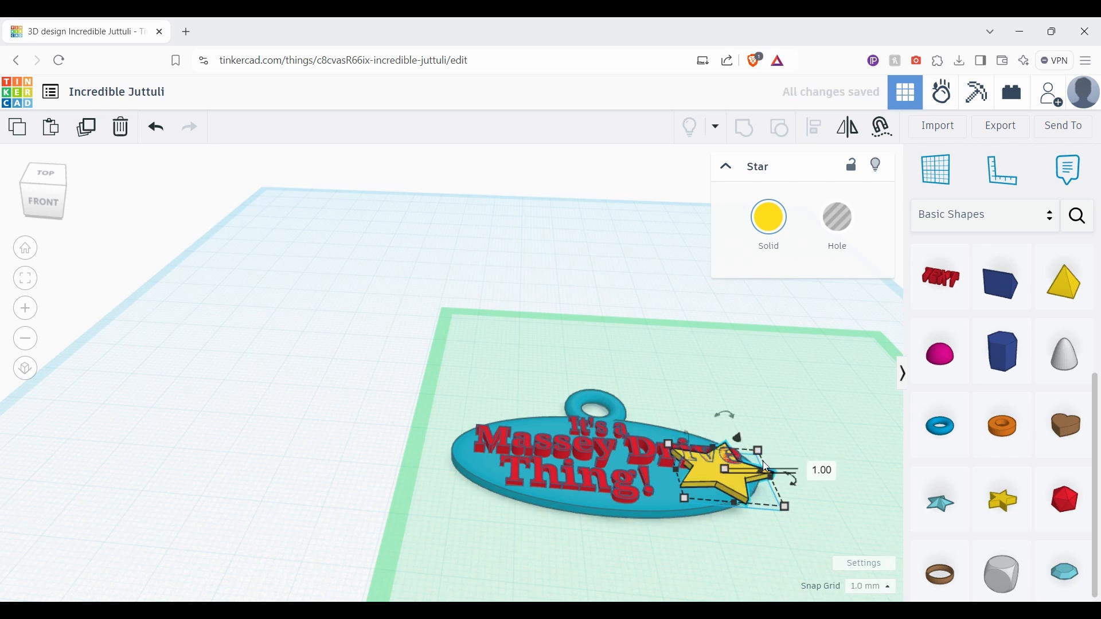
Step: Move the star 2 mm down into the oval tag
right_click_drag(763, 461, 734, 386)
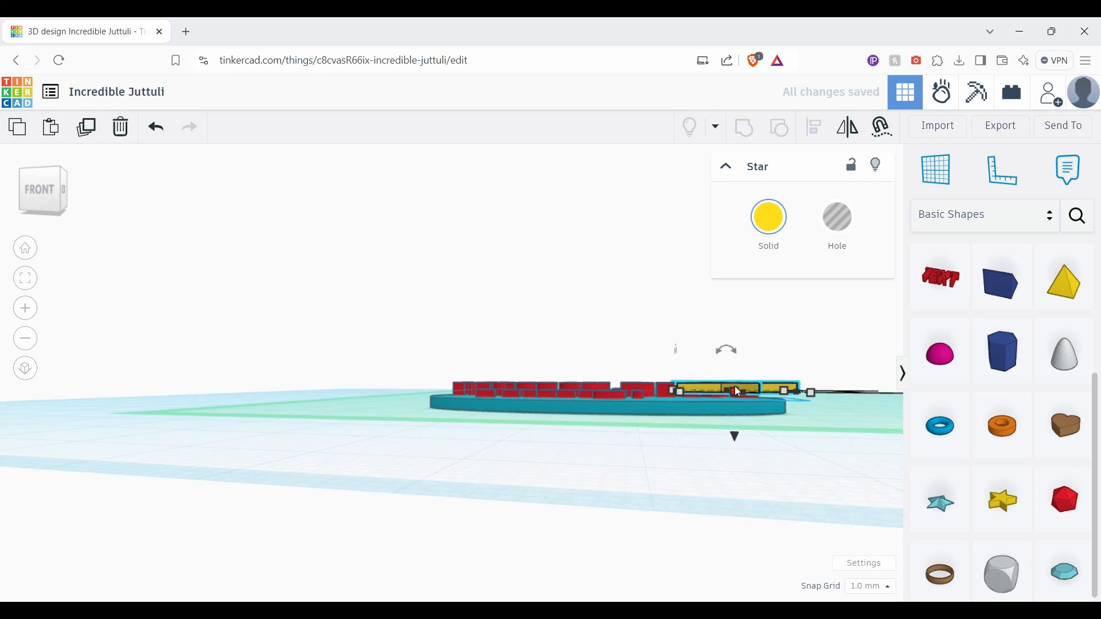
left_click_drag(736, 438, 741, 450)
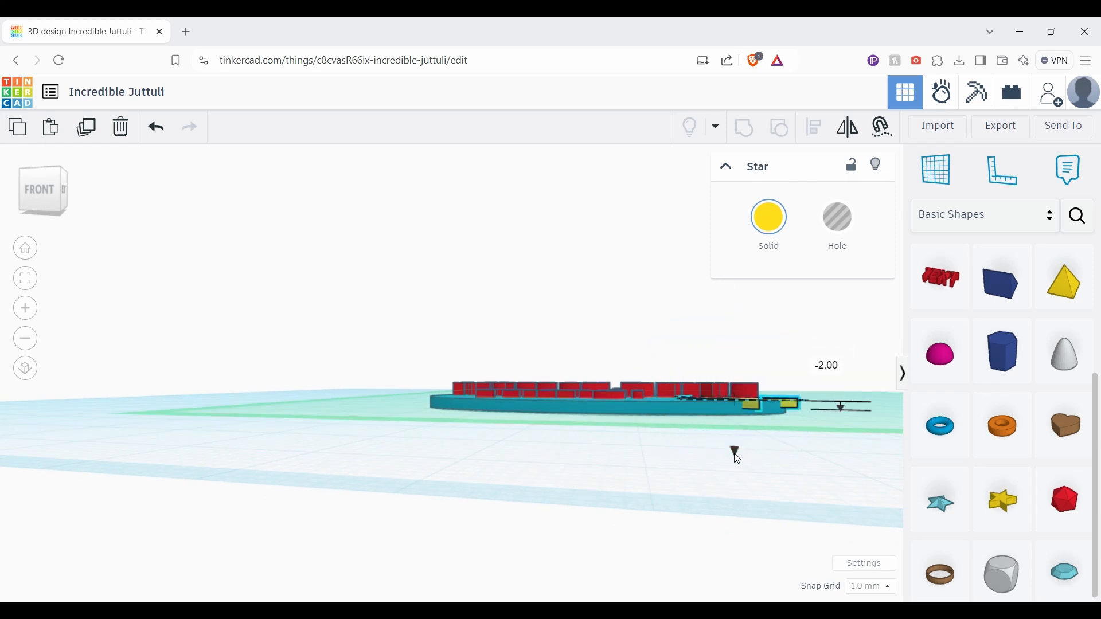
right_click_drag(735, 455, 733, 437)
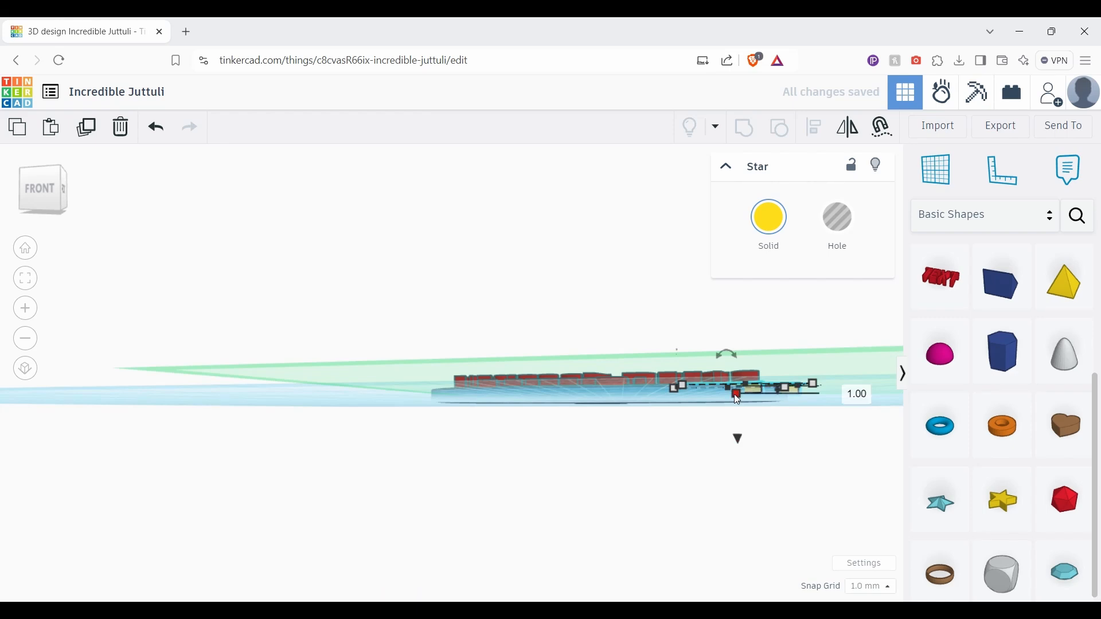
mouse_move(738, 399)
left_mouse_down()
mouse_move(736, 413)
mouse_move(732, 394)
left_mouse_up()
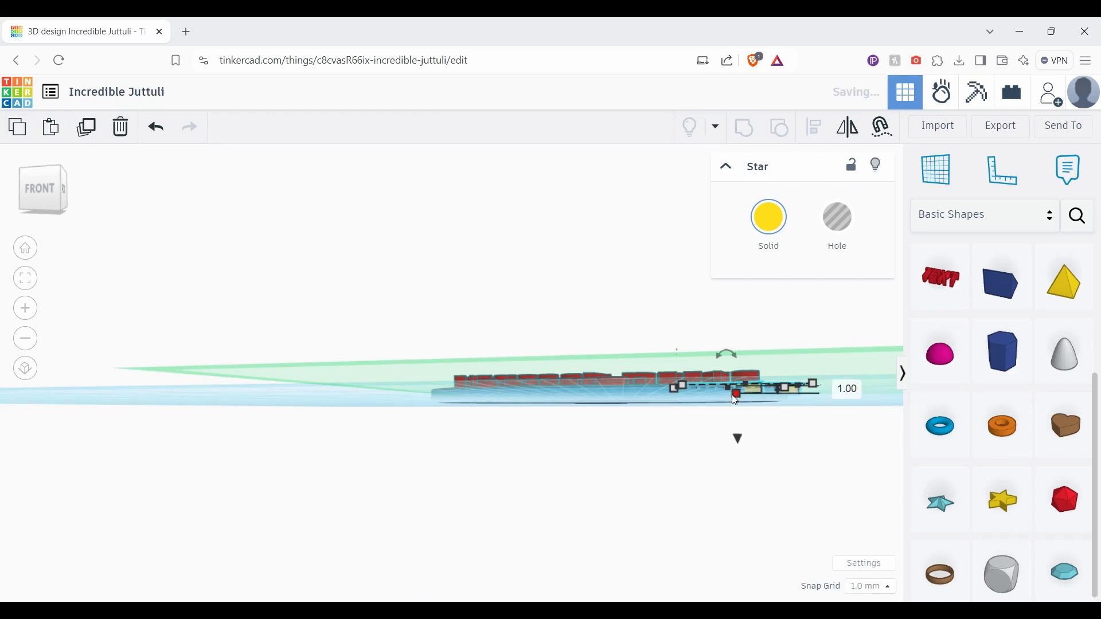
Step: Raise the star's height to 3 mm
right_click_drag(732, 395, 741, 429)
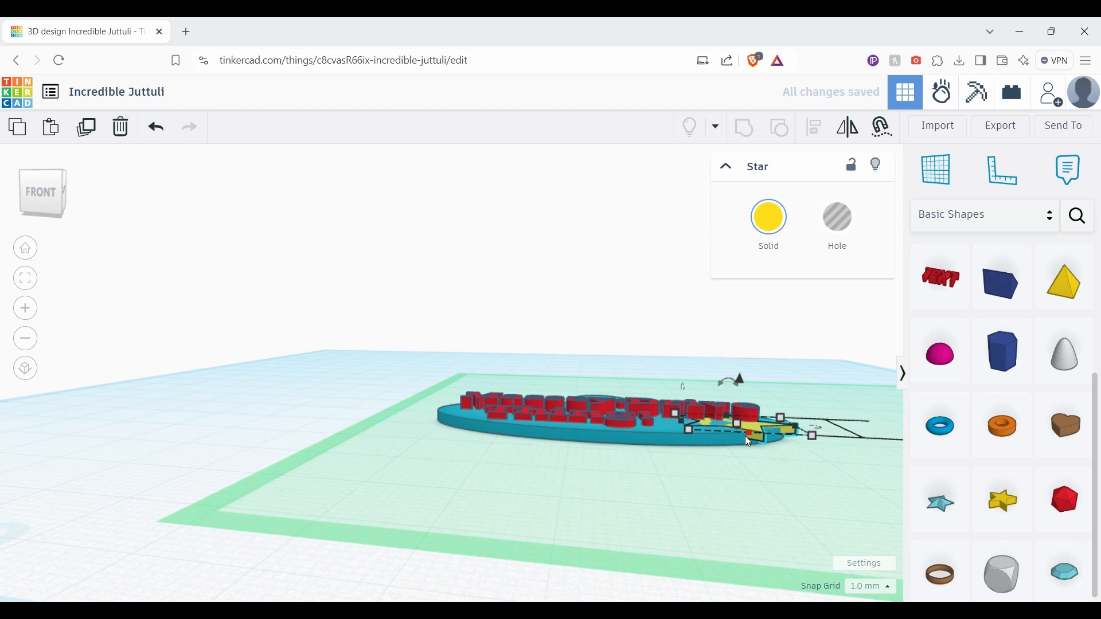
mouse_move(738, 425)
left_mouse_down()
mouse_move(739, 442)
mouse_move(735, 412)
left_mouse_up()
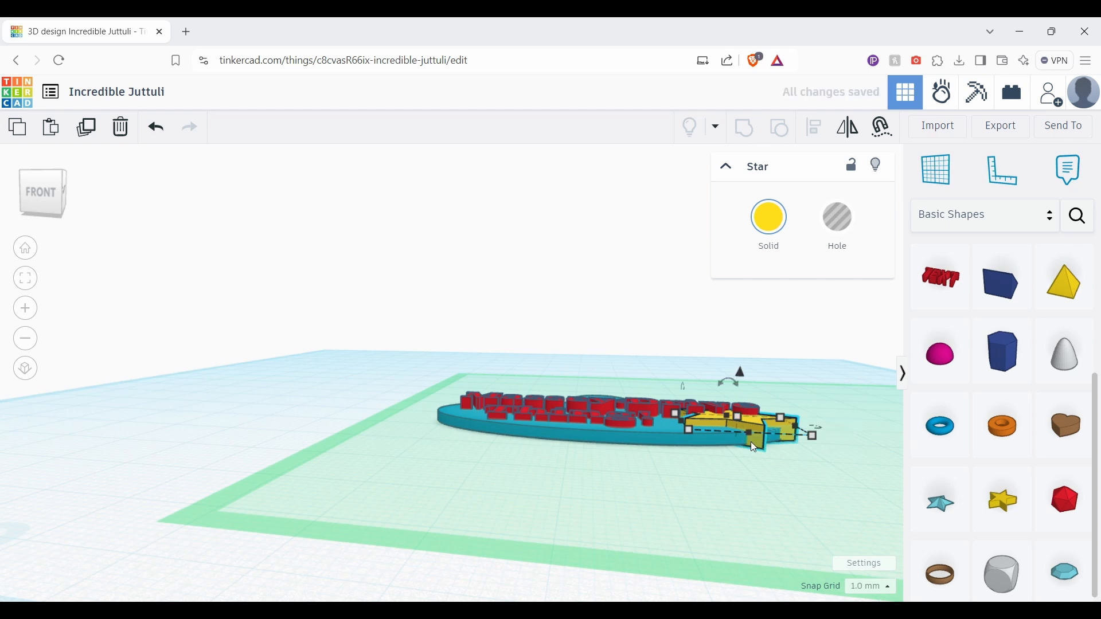
mouse_move(755, 446)
right_mouse_down()
mouse_move(747, 415)
mouse_move(758, 437)
right_mouse_up()
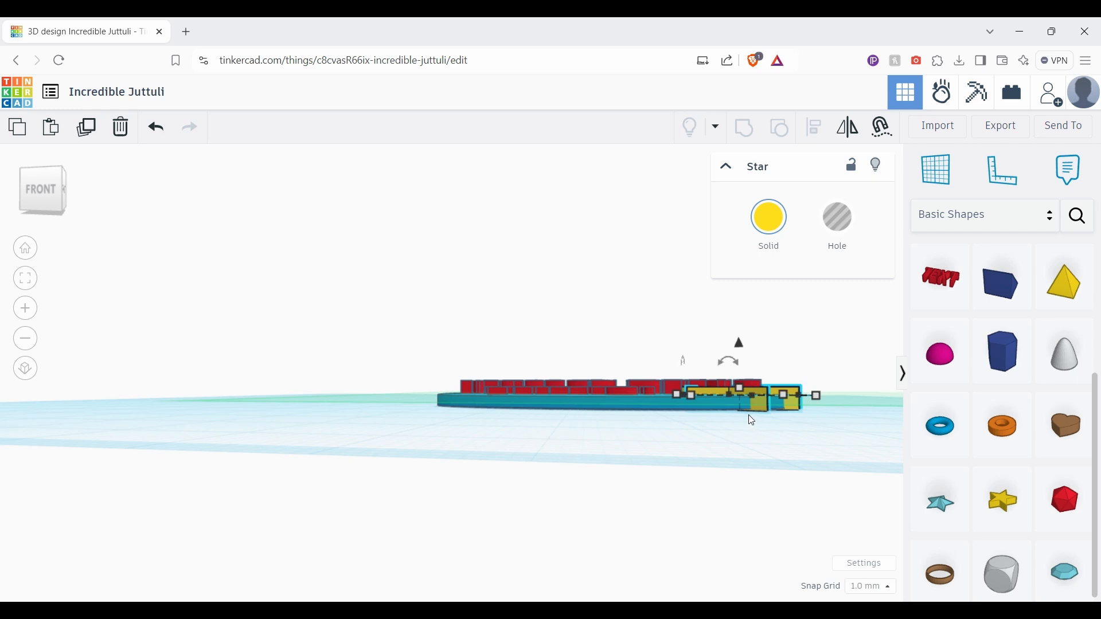
left_click(738, 390)
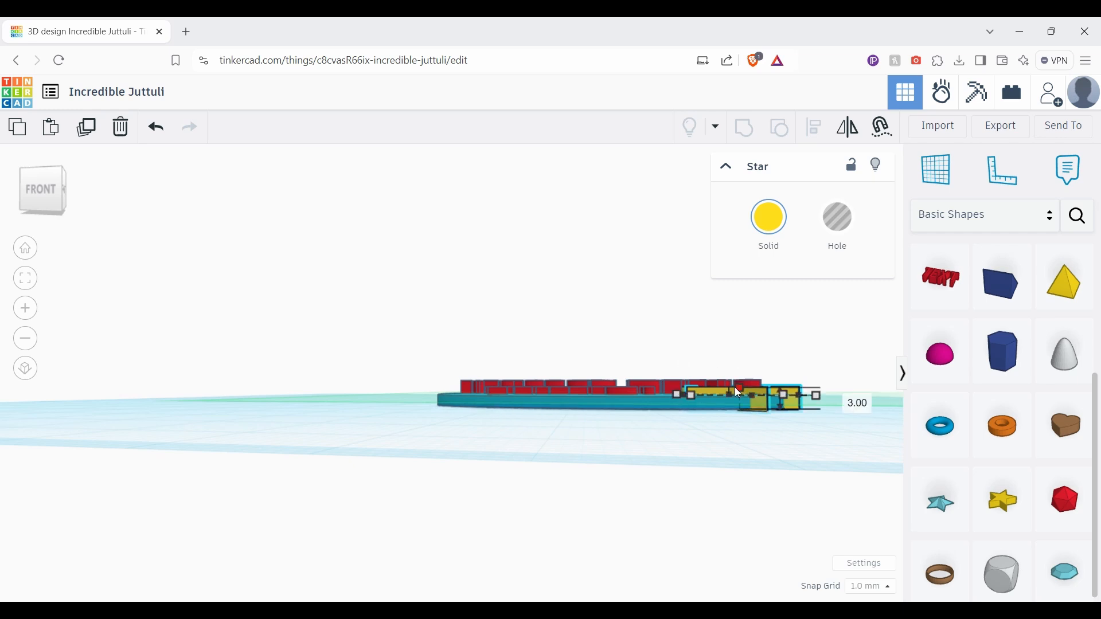
left_click_drag(740, 343, 739, 343)
Step: Narrow the star to 11.58 mm wide so its tip stays within the oval's edge
right_click_drag(740, 346, 783, 491)
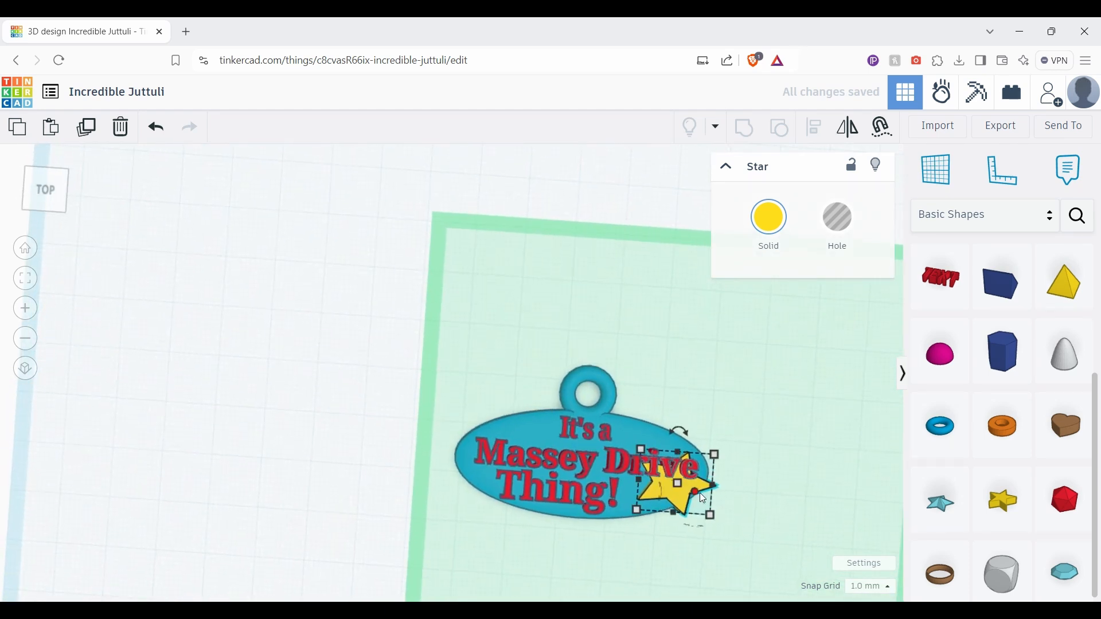
left_click_drag(713, 484, 699, 492)
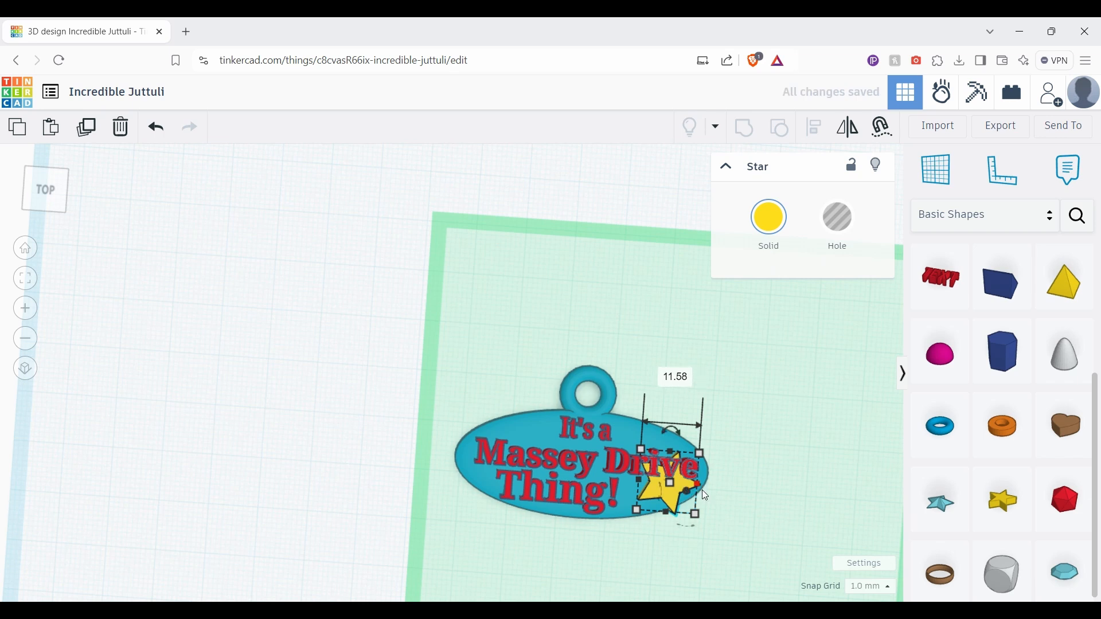
right_click_drag(705, 495, 746, 412)
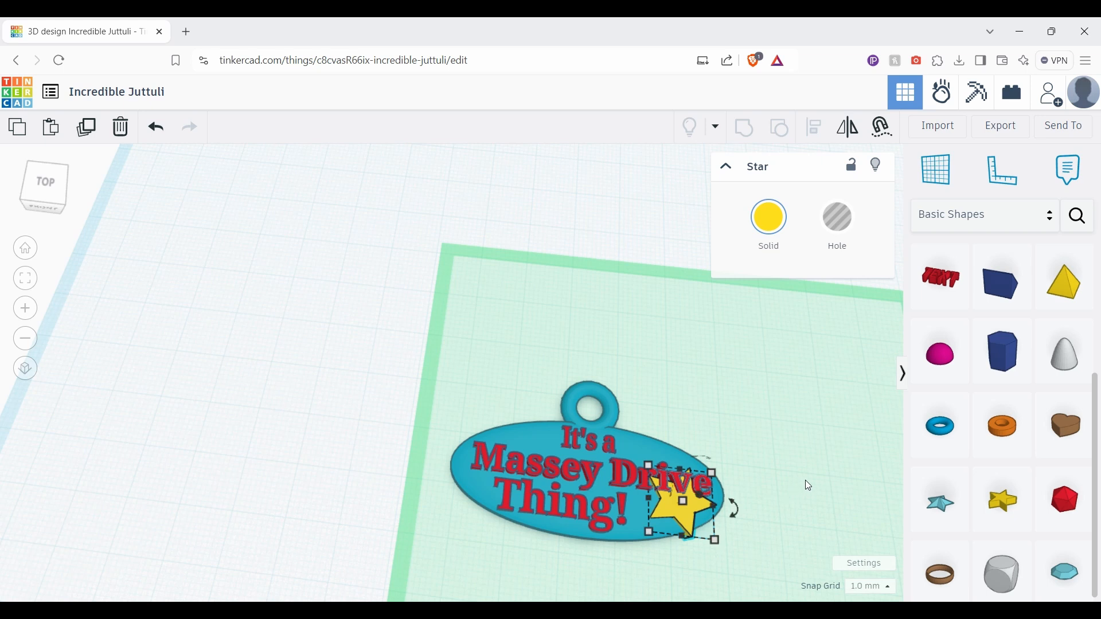
scroll(805, 480, "up", 3)
scroll(780, 480, "down", 1)
mouse_move(715, 484)
right_mouse_down()
mouse_move(738, 478)
mouse_move(725, 487)
mouse_move(721, 477)
right_mouse_up()
scroll(1071, 484, "down", 1)
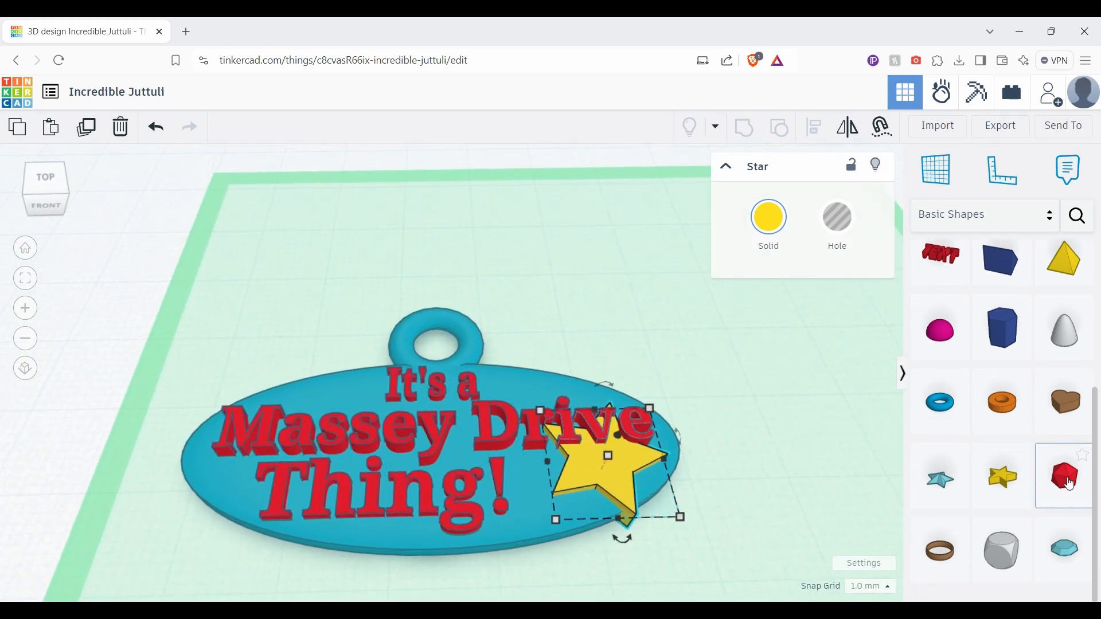
scroll(1070, 485, "up", 5)
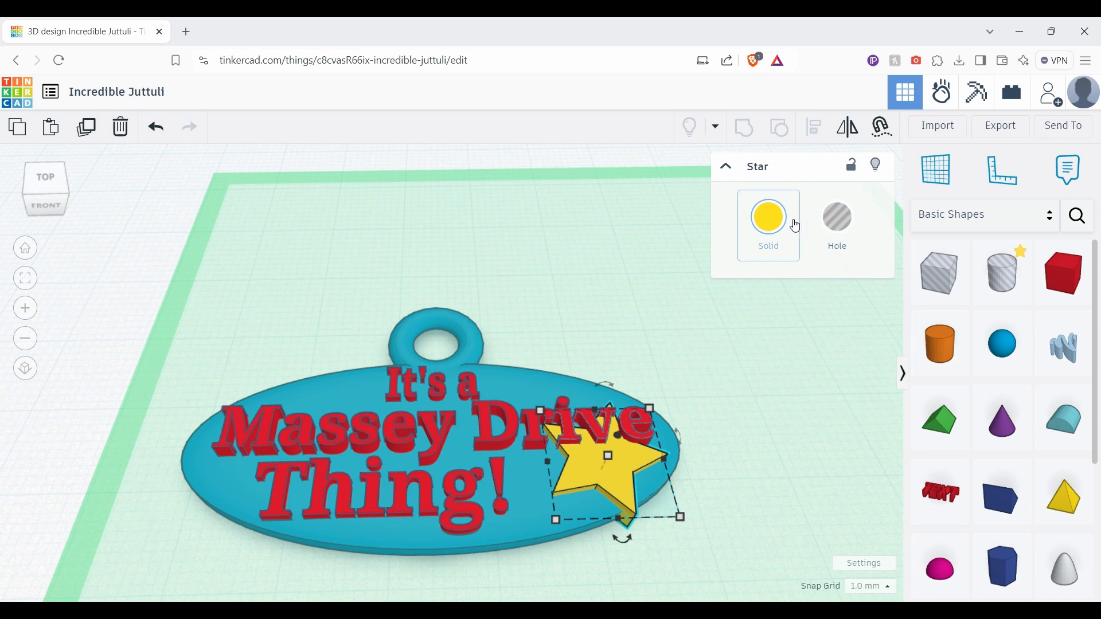
Step: Group the star, the three text shapes and the oval tag with its loop into a single shape
right_click_drag(744, 291, 654, 402)
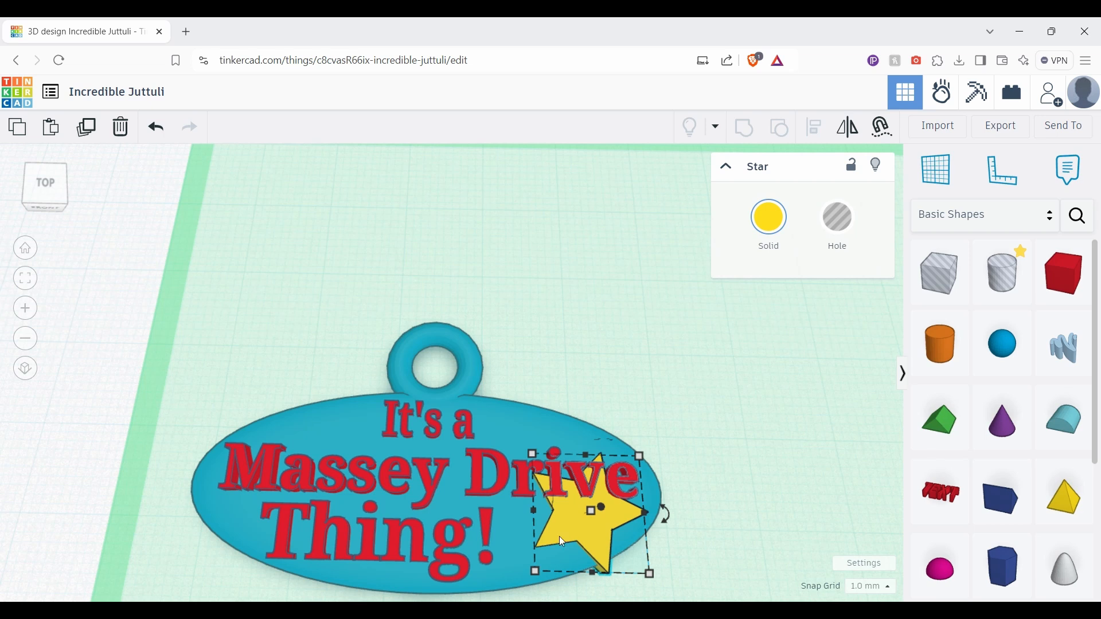
left_click(485, 546, "shift")
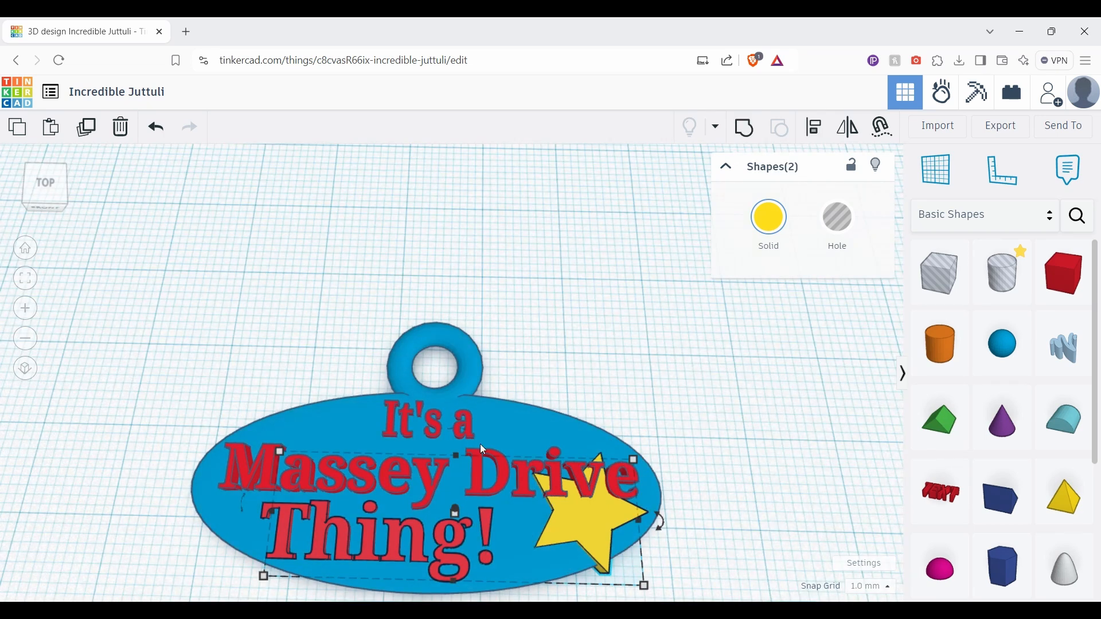
left_click(247, 477, "shift")
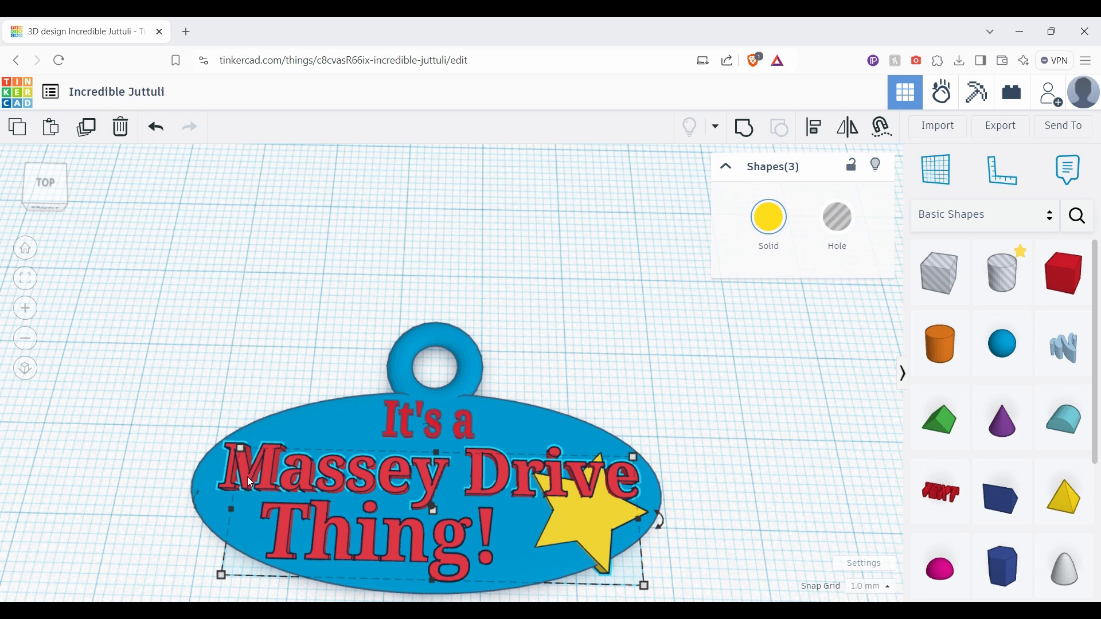
left_click(407, 421, "shift")
left_click(470, 384, "shift")
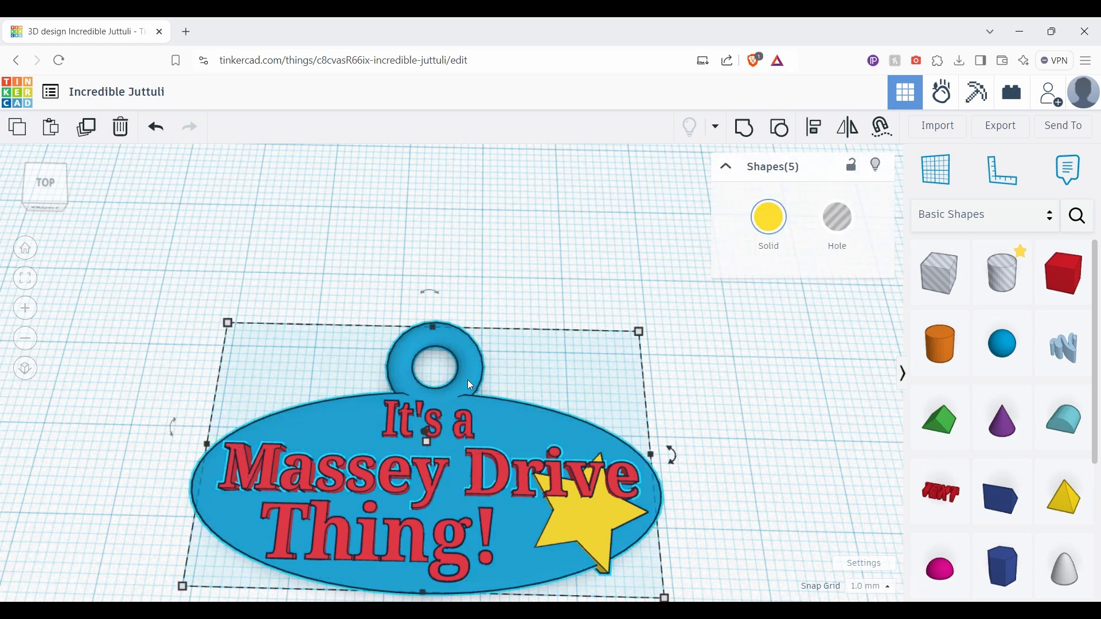
left_click(745, 127)
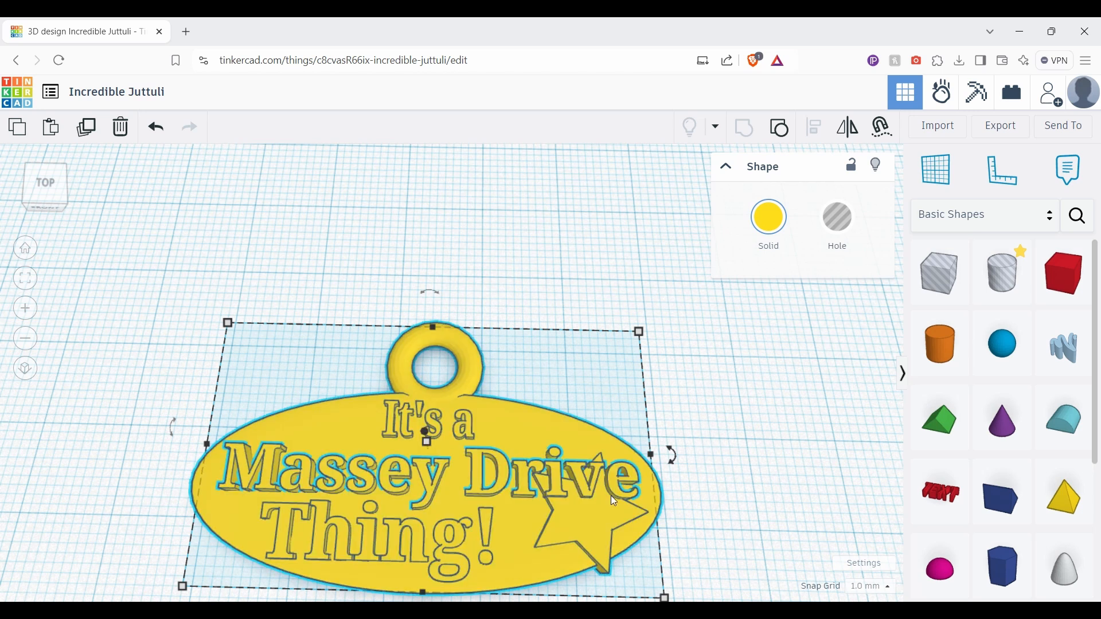
right_click_drag(611, 495, 701, 507)
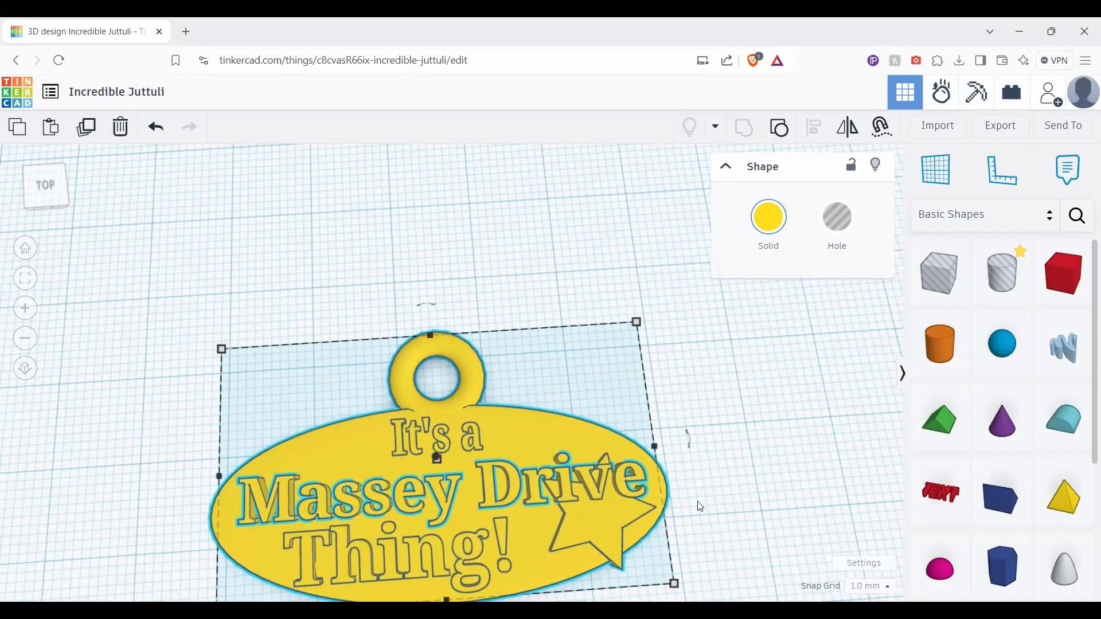